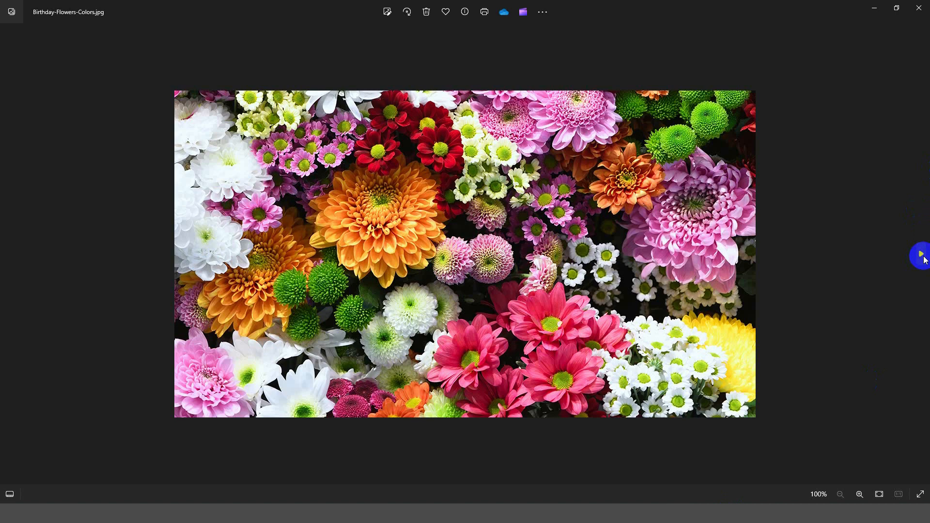
# - Browse through the sample photos of flowers, trees and citrus fruit in the image viewer
pyautogui.click(923, 257)
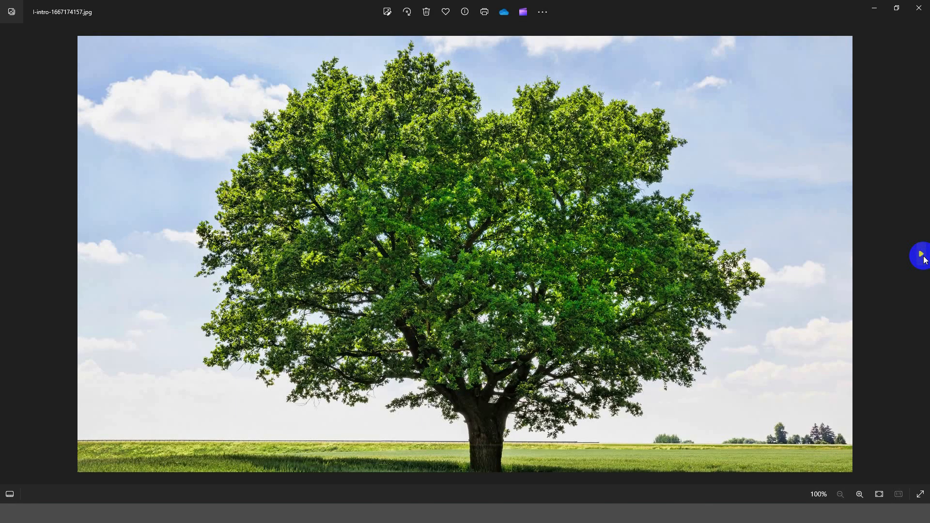
pyautogui.click(922, 256)
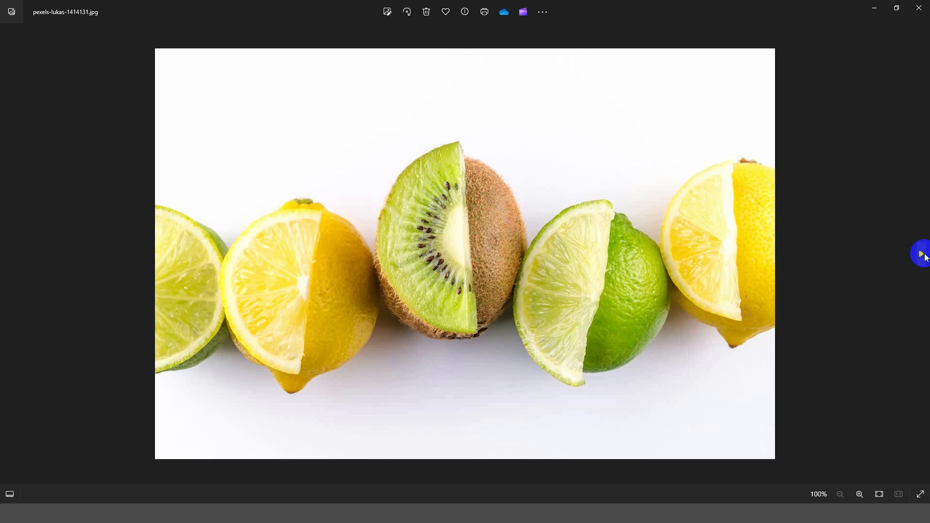
pyautogui.click(923, 257)
pyautogui.click(923, 256)
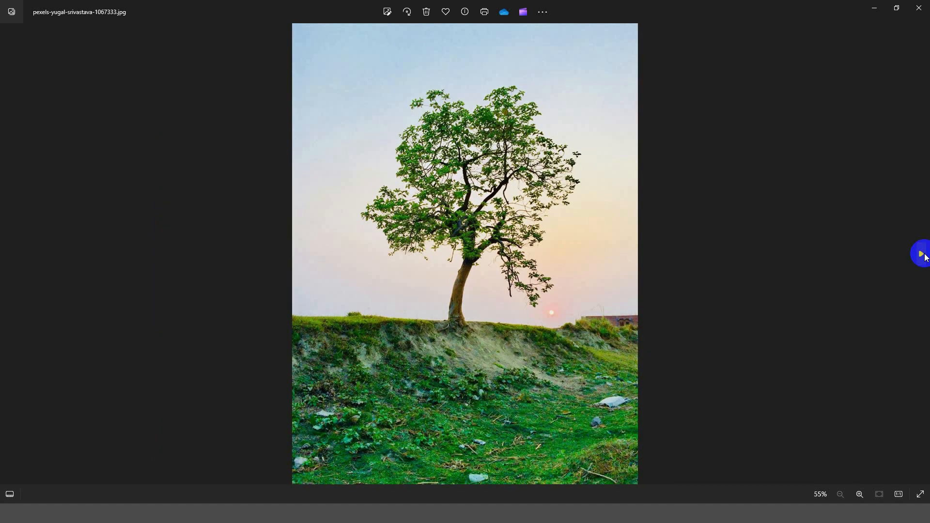
pyautogui.click(923, 257)
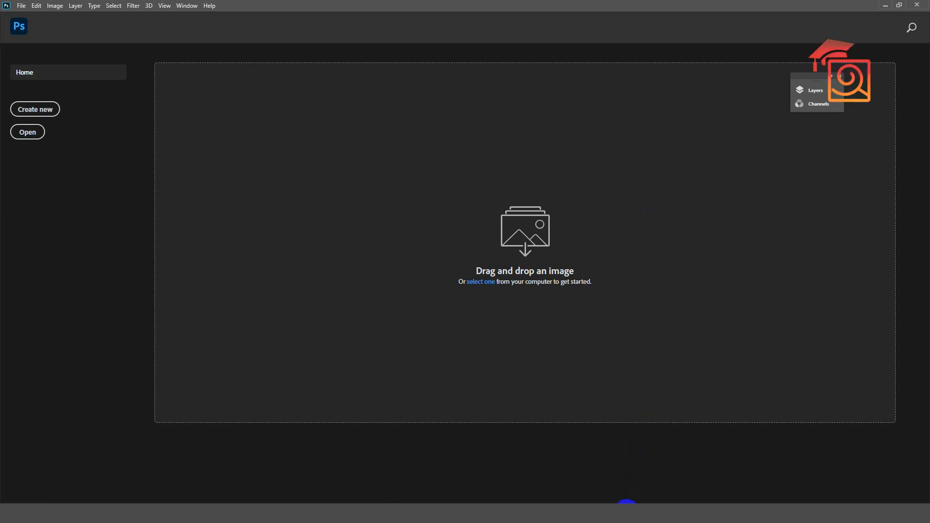
# - Open Birthday-Flowers-Colors.jpg from the Sample folder as a document in Photoshop
pyautogui.click(623, 502)
pyautogui.moveTo(733, 187); pyautogui.dragTo(138, 54)
pyautogui.click(326, 162)
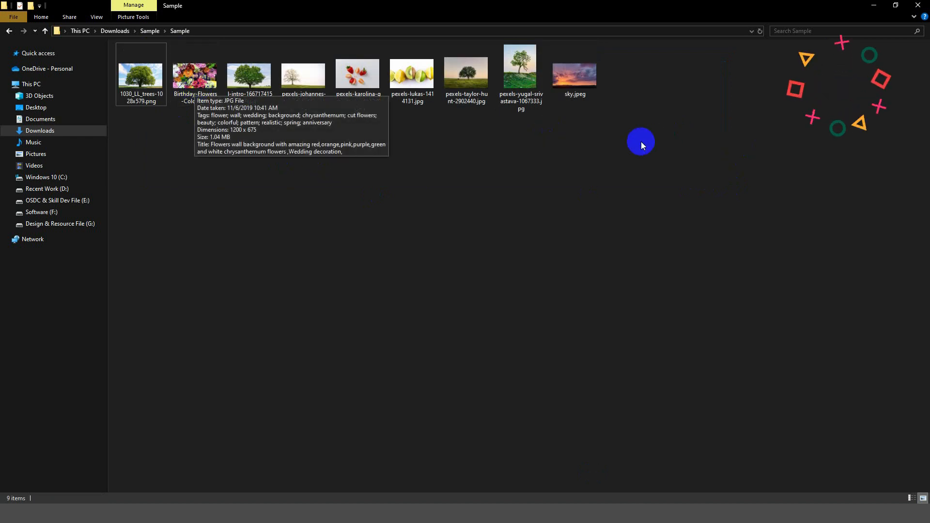
pyautogui.moveTo(199, 94); pyautogui.dragTo(443, 237)
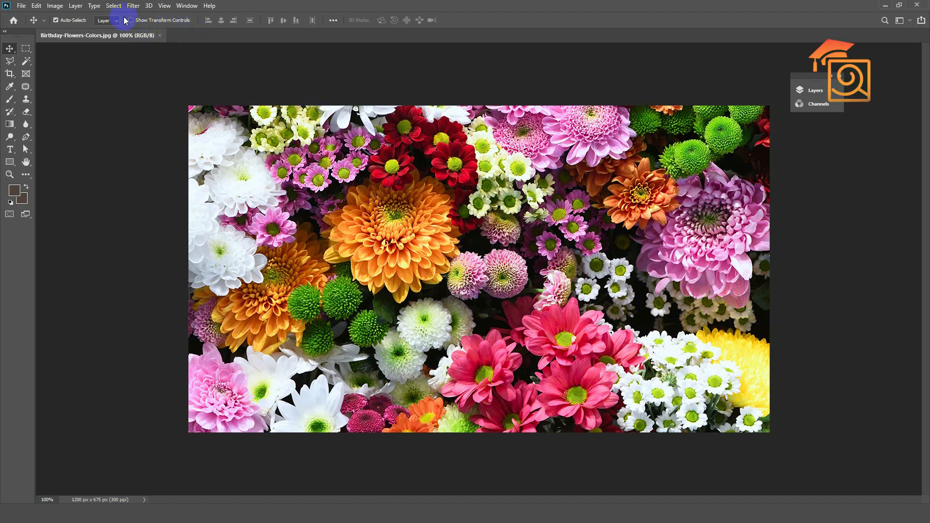
# - Start a Color Range selection on the flower image and turn off Localized Color Clusters
pyautogui.click(115, 7)
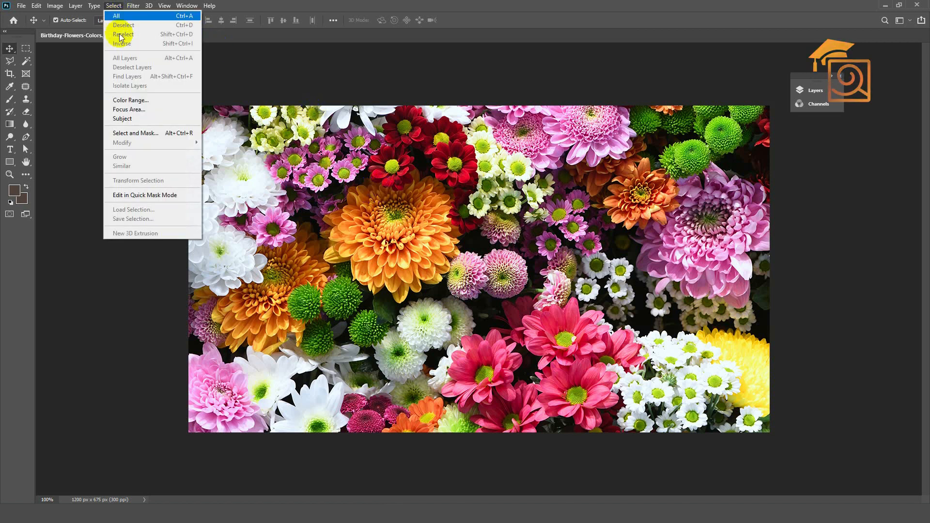
pyautogui.click(135, 101)
pyautogui.moveTo(417, 89); pyautogui.dragTo(579, 75)
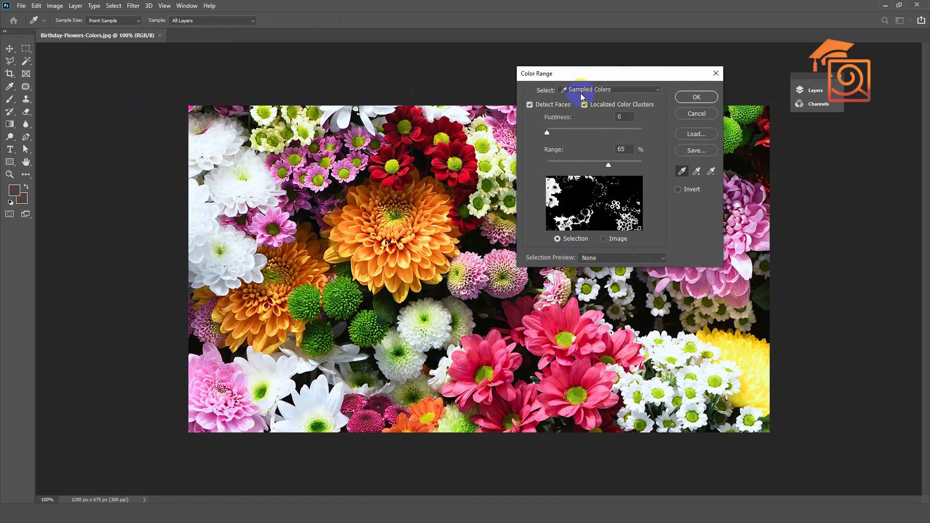
pyautogui.click(586, 106)
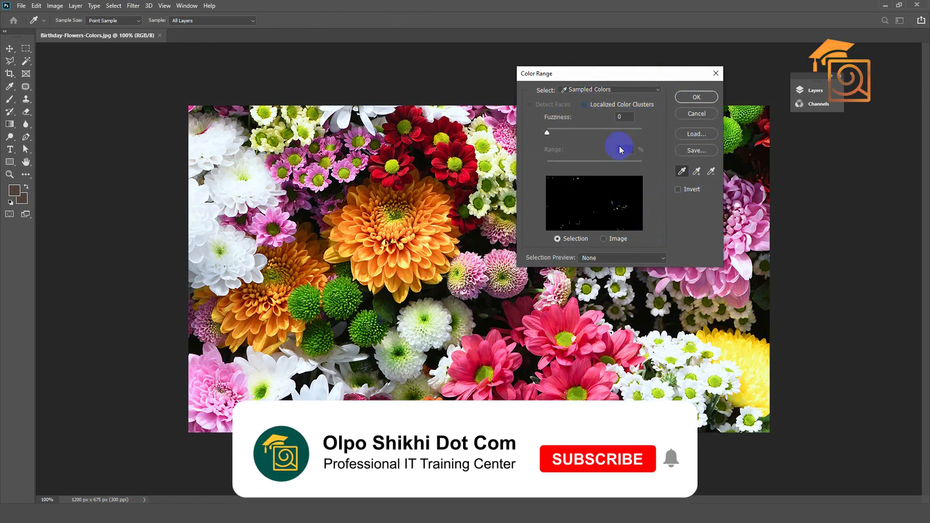
# - Set the Color Range selection to Reds and move the dialog aside to uncover more of the image
pyautogui.click(570, 92)
pyautogui.click(668, 60)
pyautogui.moveTo(569, 74); pyautogui.dragTo(646, 78)
pyautogui.click(648, 93)
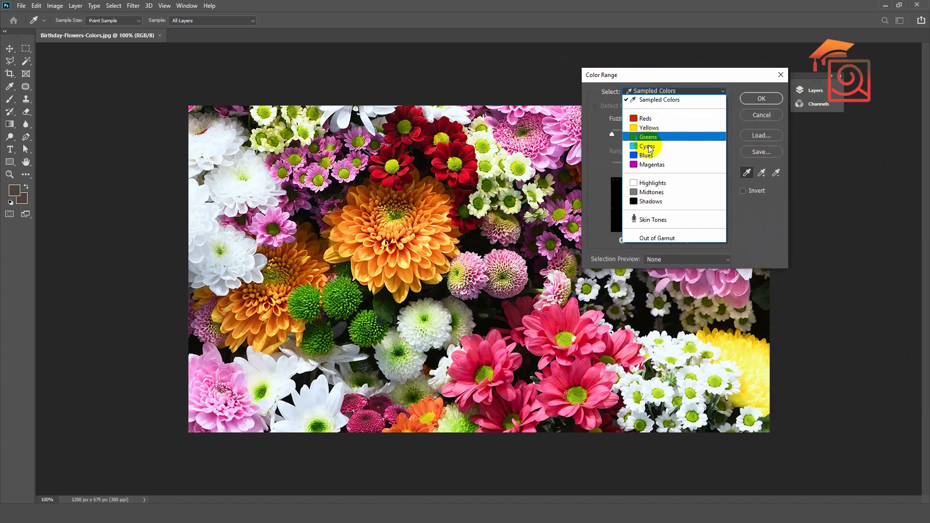
pyautogui.click(645, 118)
pyautogui.moveTo(619, 73); pyautogui.dragTo(783, 59)
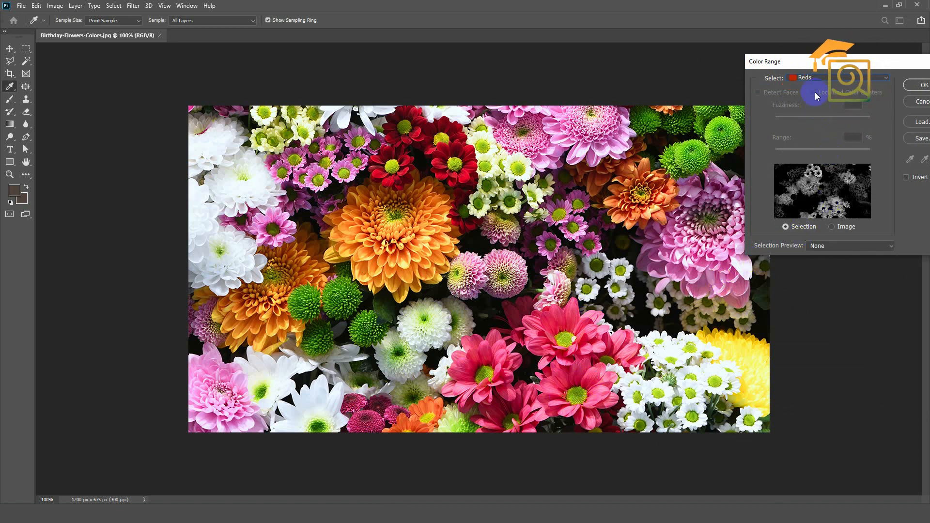
pyautogui.moveTo(806, 65); pyautogui.dragTo(750, 59)
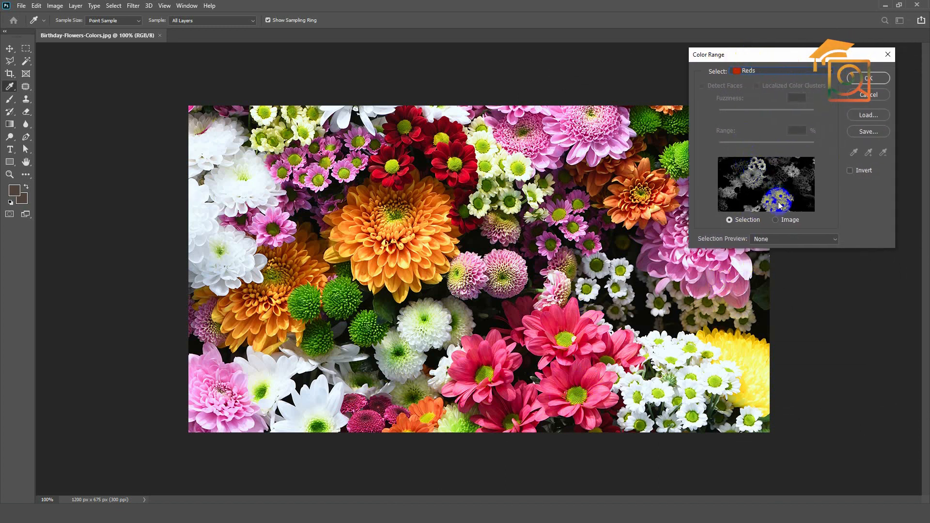
# - Preview the Yellows, Greens, Cyans, Blues and Magentas color presets one after another in Color Range
pyautogui.click(746, 80)
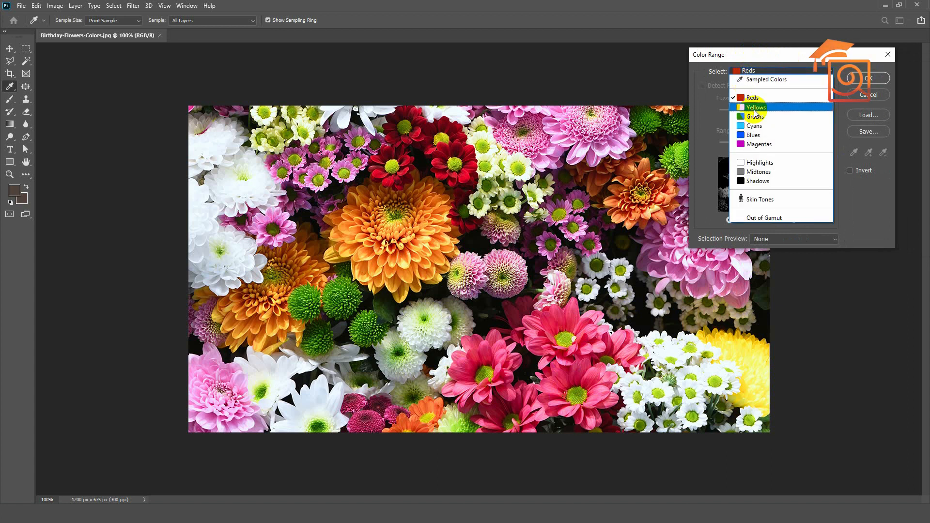
pyautogui.click(756, 113)
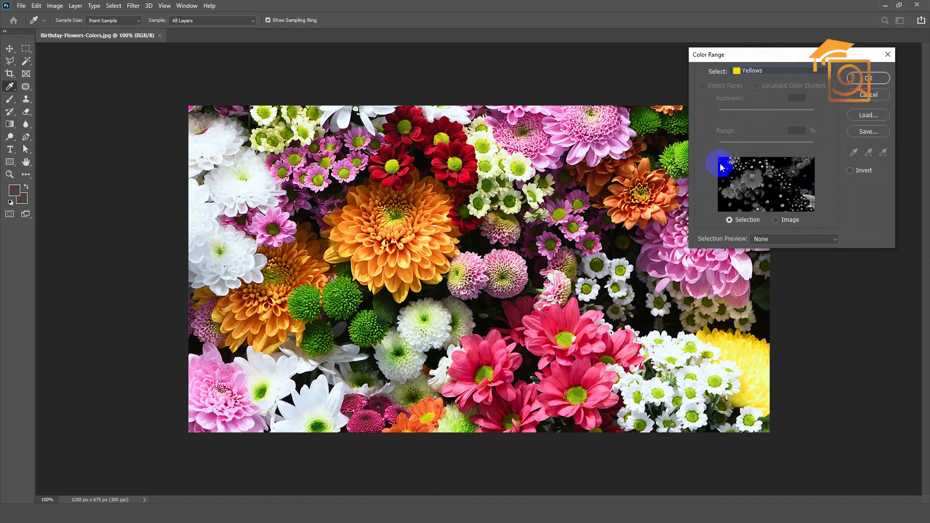
pyautogui.click(746, 72)
pyautogui.click(748, 116)
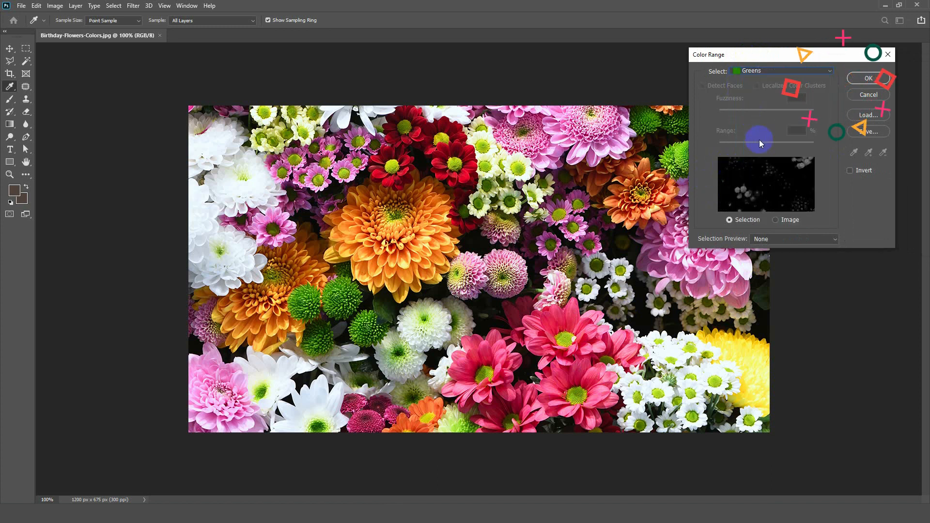
pyautogui.click(745, 73)
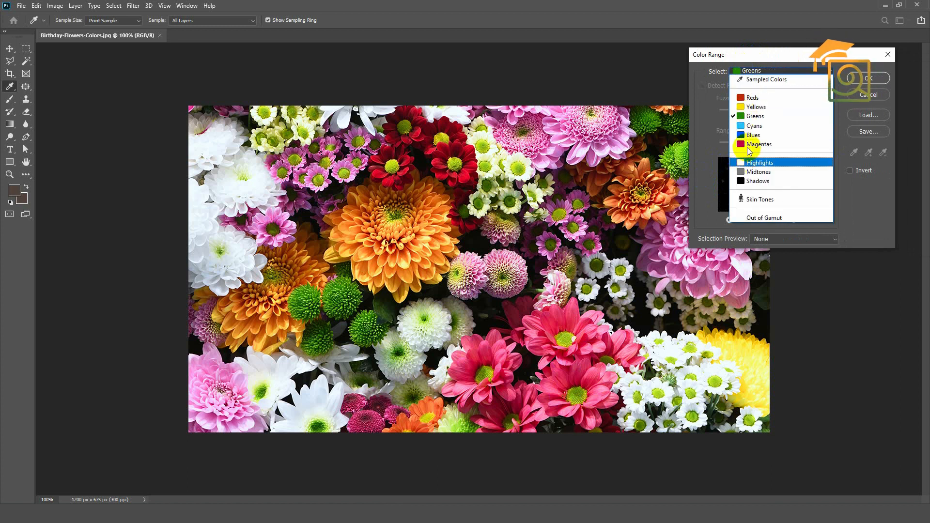
pyautogui.click(754, 131)
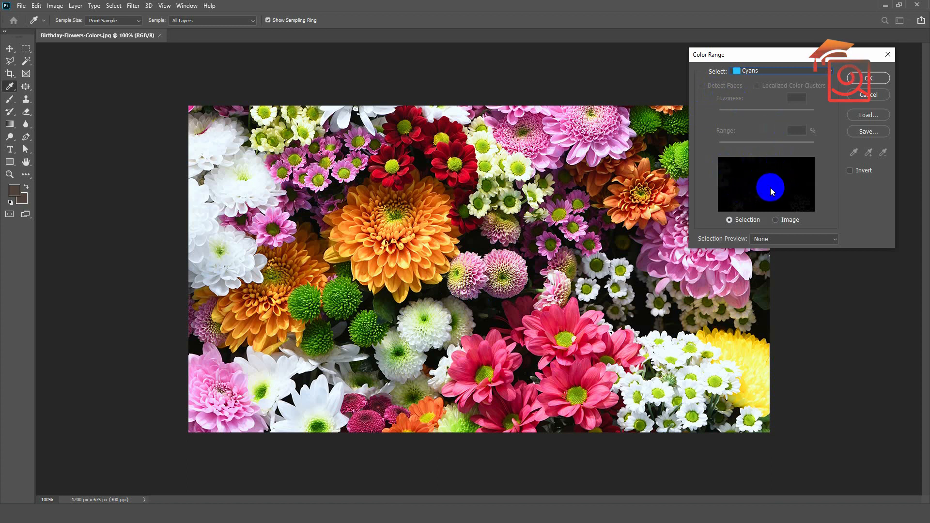
pyautogui.click(740, 78)
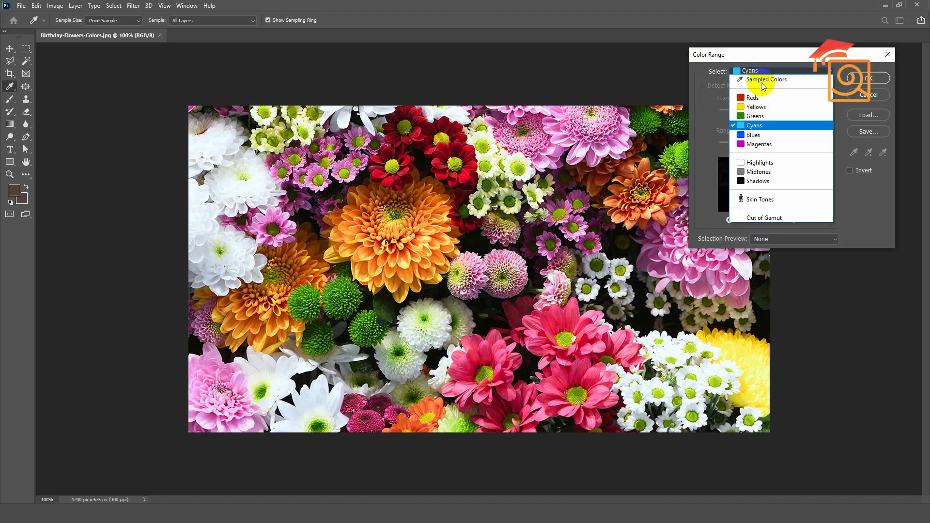
pyautogui.click(757, 135)
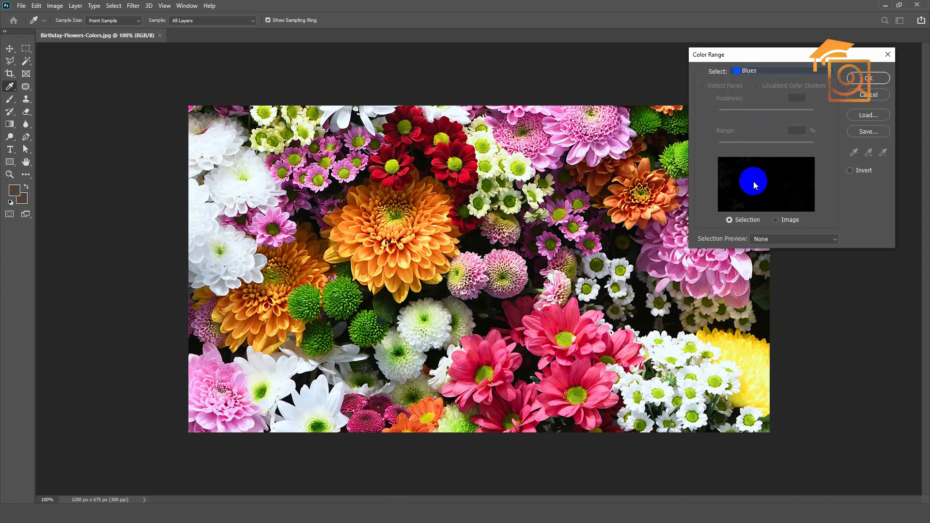
pyautogui.click(748, 72)
pyautogui.click(760, 144)
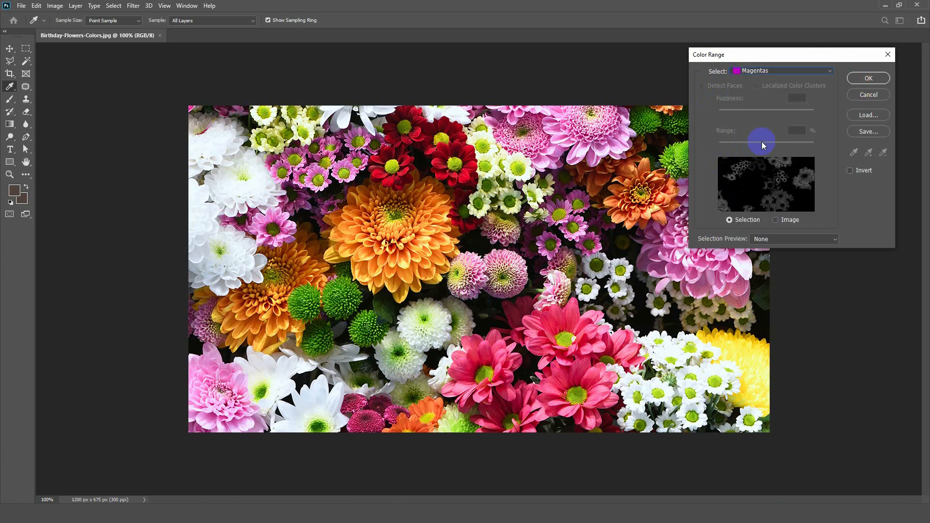
# - Preview the Highlights, Midtones and Shadows tonal presets one after another in Color Range
pyautogui.click(758, 72)
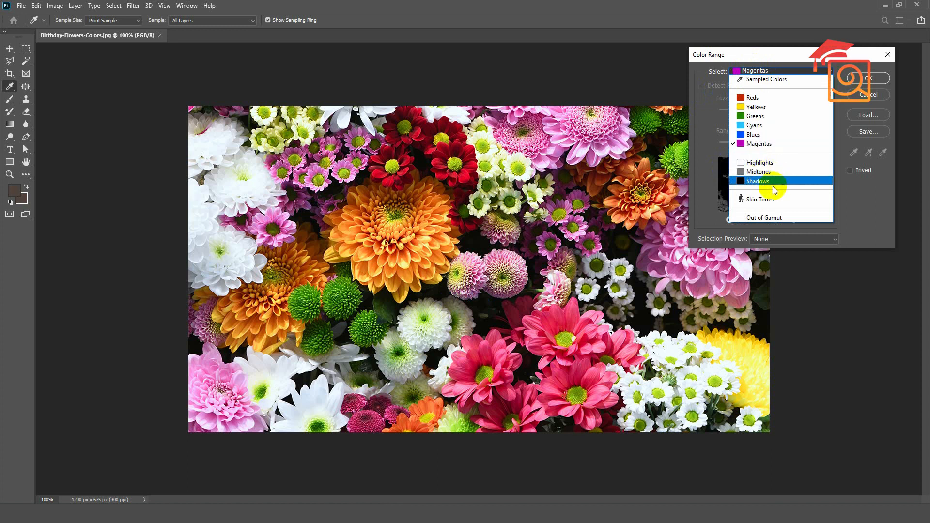
pyautogui.click(760, 162)
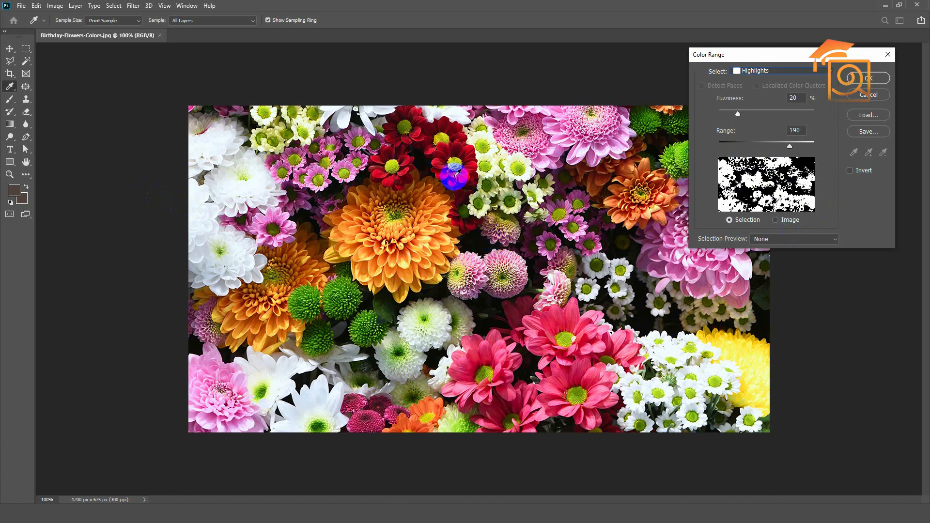
pyautogui.click(748, 72)
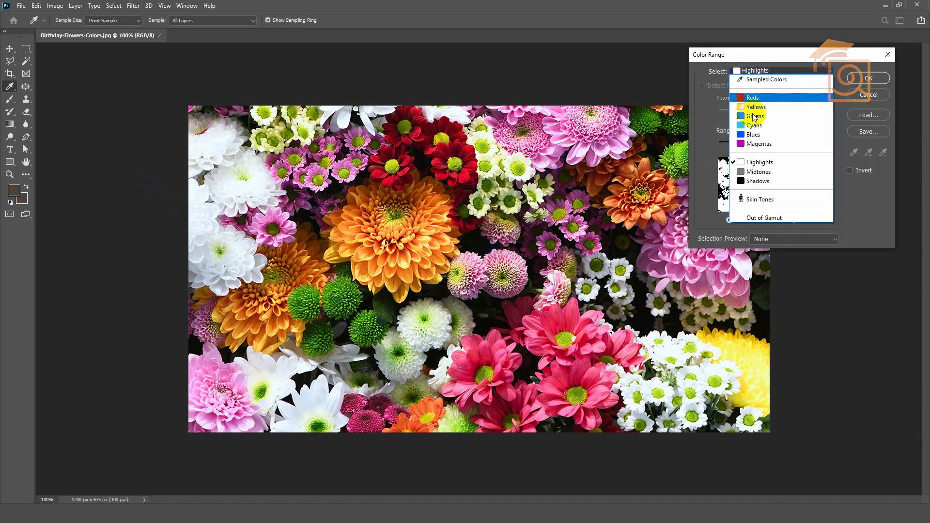
pyautogui.click(760, 176)
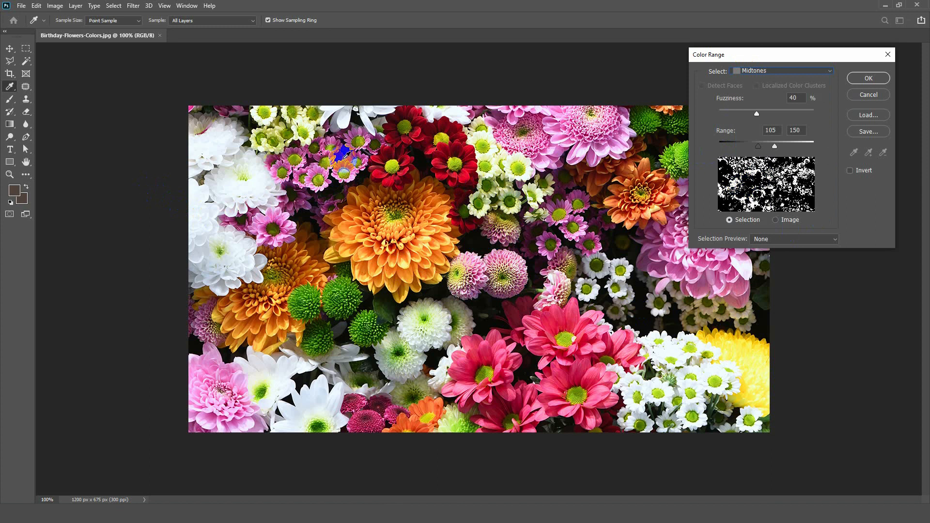
pyautogui.click(763, 71)
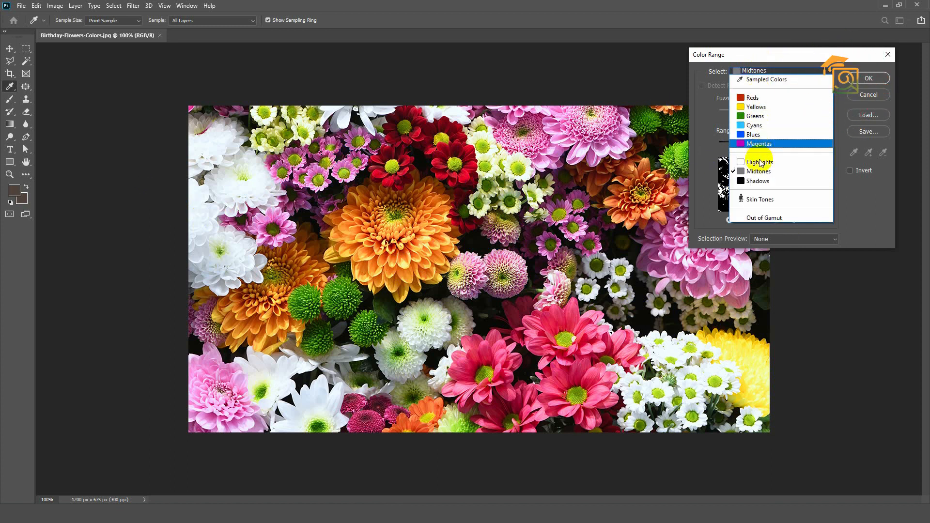
pyautogui.click(759, 181)
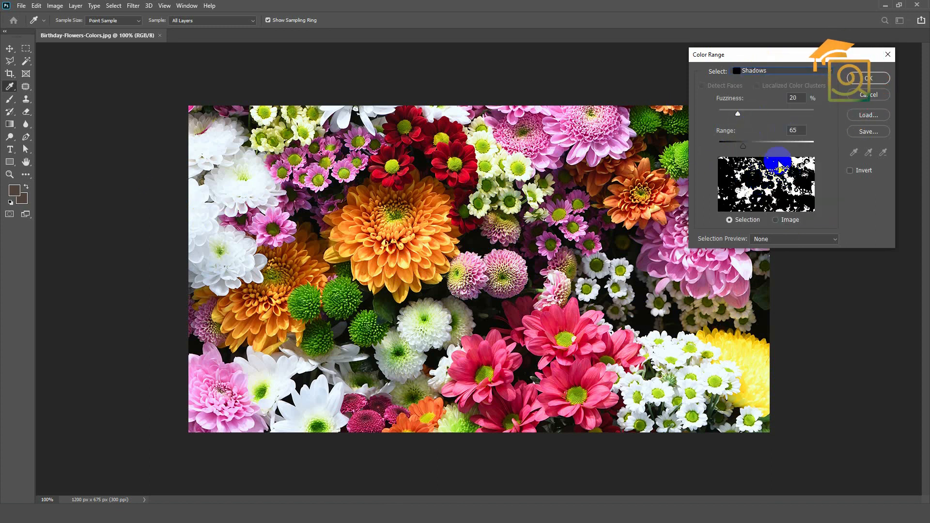
# - Set the Color Range selection to Greens and toggle Invert on and off to compare the mask
pyautogui.click(750, 71)
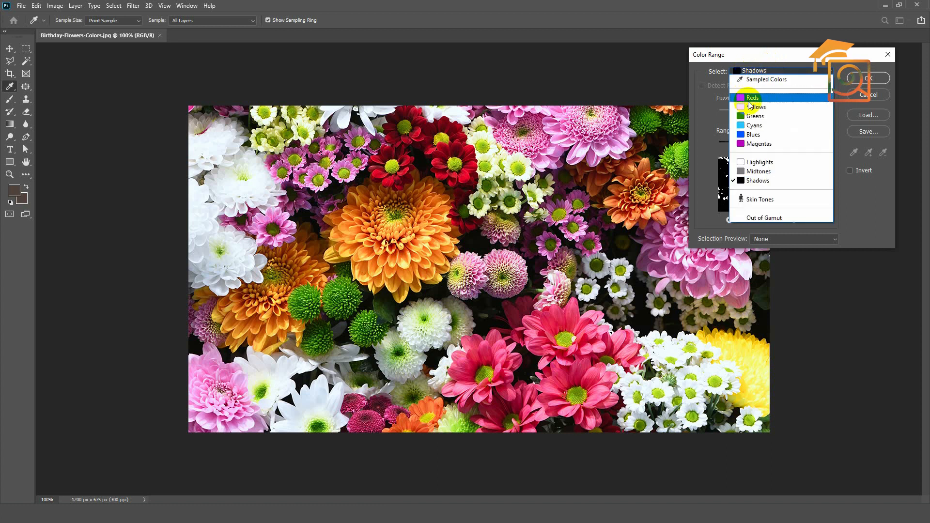
pyautogui.click(759, 115)
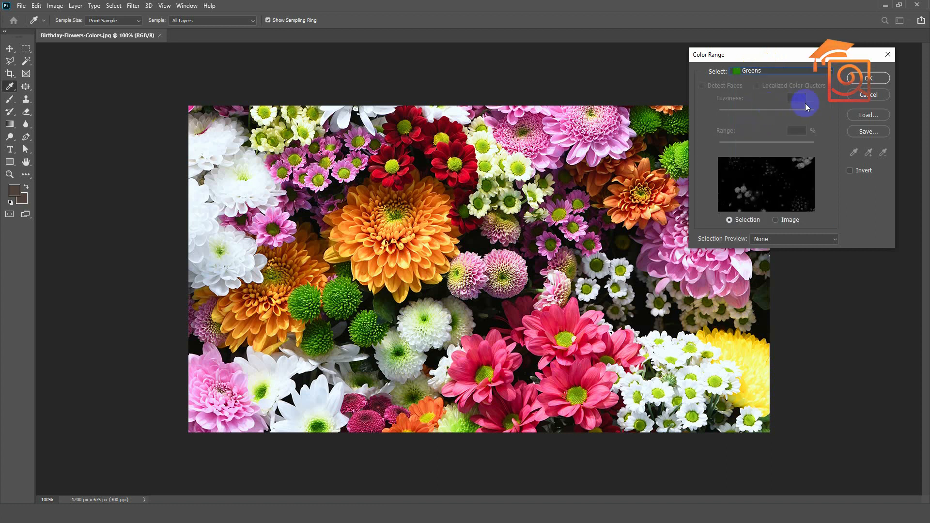
pyautogui.click(850, 171)
pyautogui.click(850, 171)
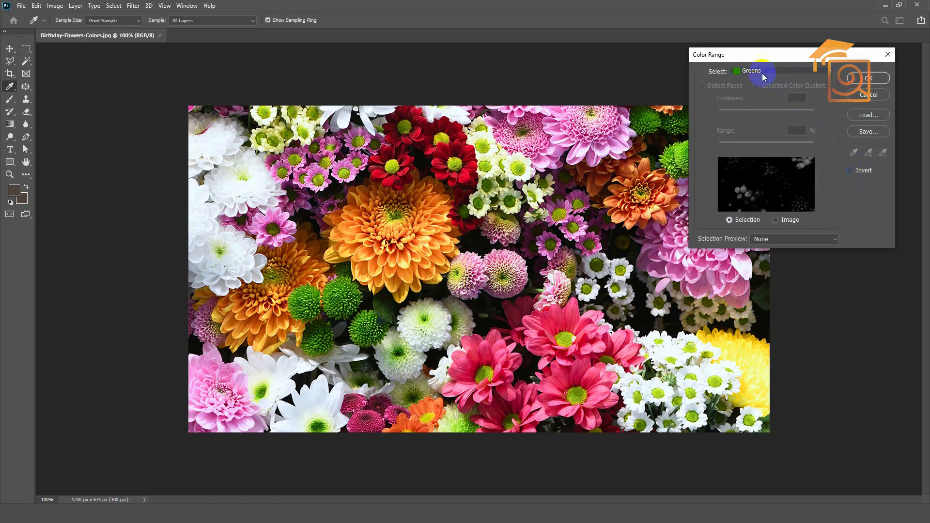
# - Set the Color Range selection to Highlights with a fuzziness of 12% and a range of 70
pyautogui.click(769, 73)
pyautogui.click(759, 162)
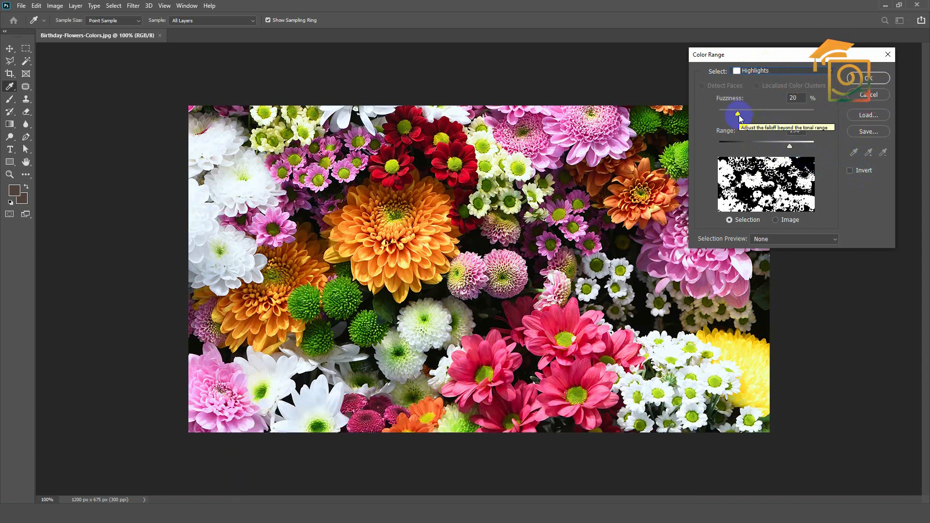
pyautogui.moveTo(749, 117)
pyautogui.mouseDown()
pyautogui.moveTo(779, 118)
pyautogui.moveTo(733, 118)
pyautogui.mouseUp()
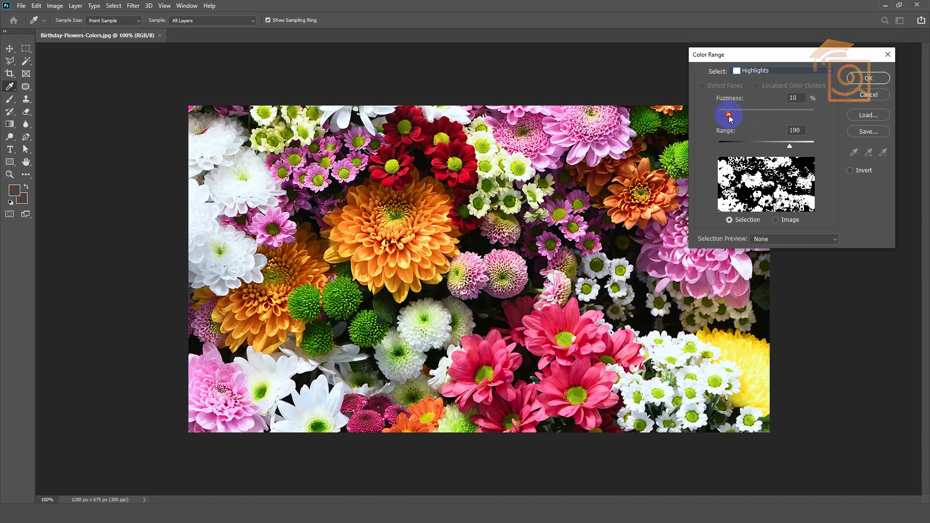
pyautogui.click(794, 98)
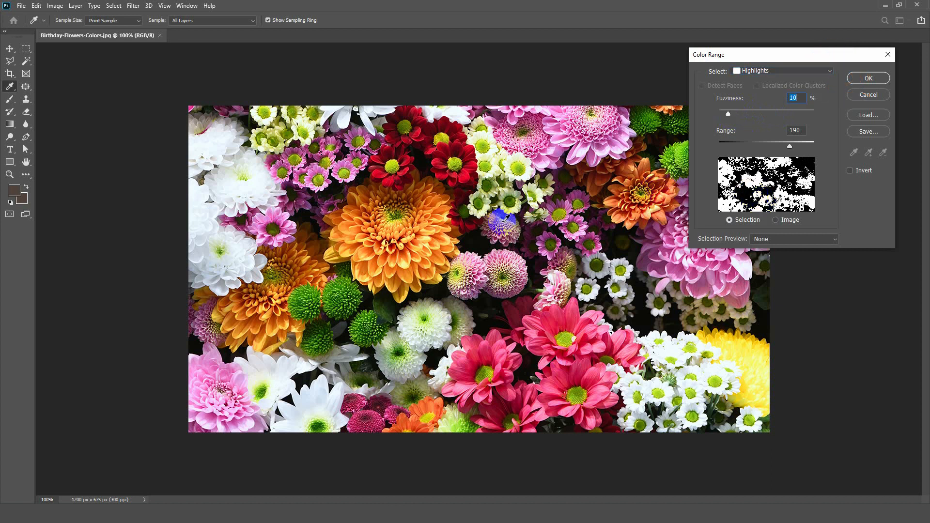
pyautogui.moveTo(729, 117); pyautogui.dragTo(692, 116)
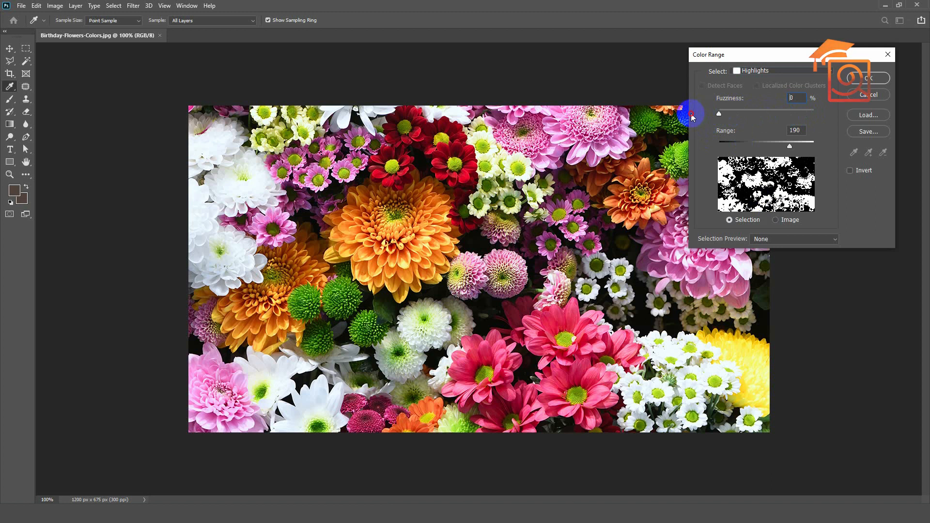
pyautogui.moveTo(719, 113)
pyautogui.mouseDown()
pyautogui.moveTo(752, 113)
pyautogui.moveTo(731, 114)
pyautogui.mouseUp()
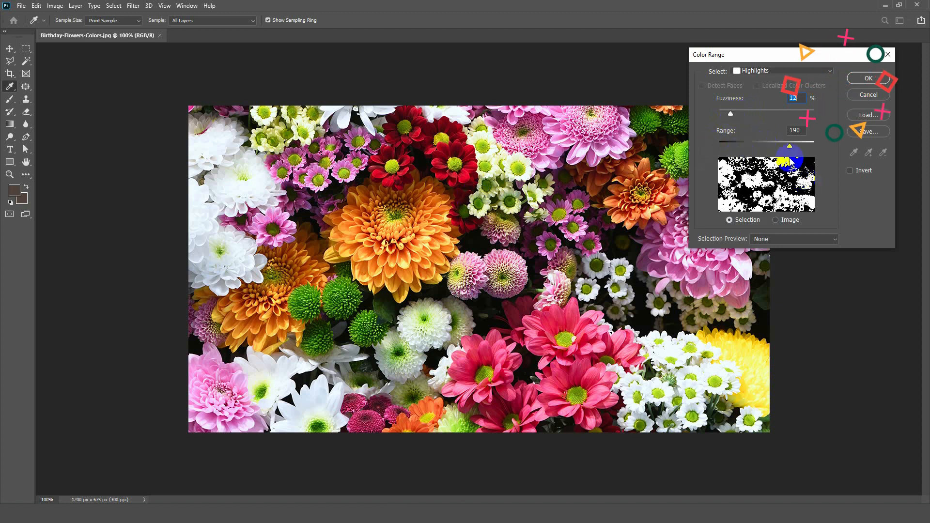
pyautogui.moveTo(790, 151); pyautogui.dragTo(748, 151)
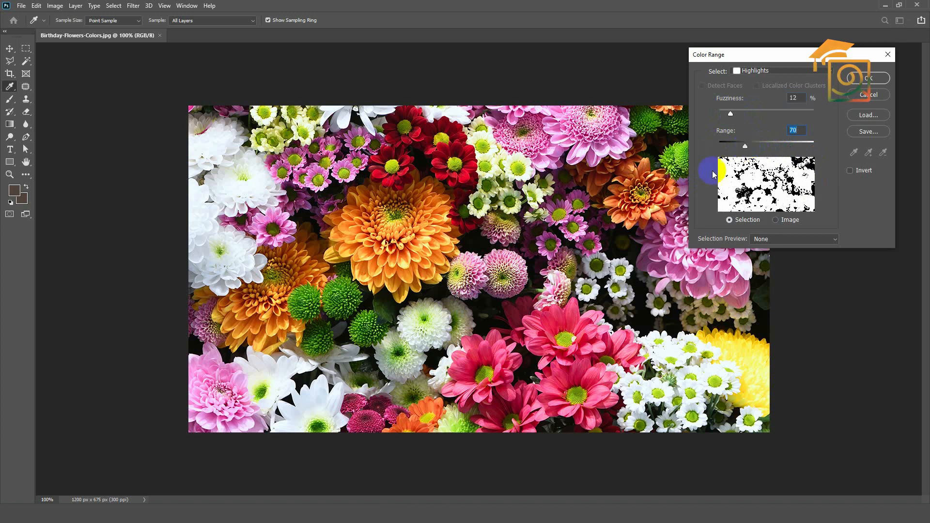
# - Try a Highlights range of 113 and of 66, and preview the Skin Tones preset in Color Range
pyautogui.moveTo(751, 144)
pyautogui.mouseDown()
pyautogui.moveTo(797, 144)
pyautogui.moveTo(732, 147)
pyautogui.moveTo(789, 149)
pyautogui.moveTo(737, 146)
pyautogui.moveTo(762, 150)
pyautogui.mouseUp()
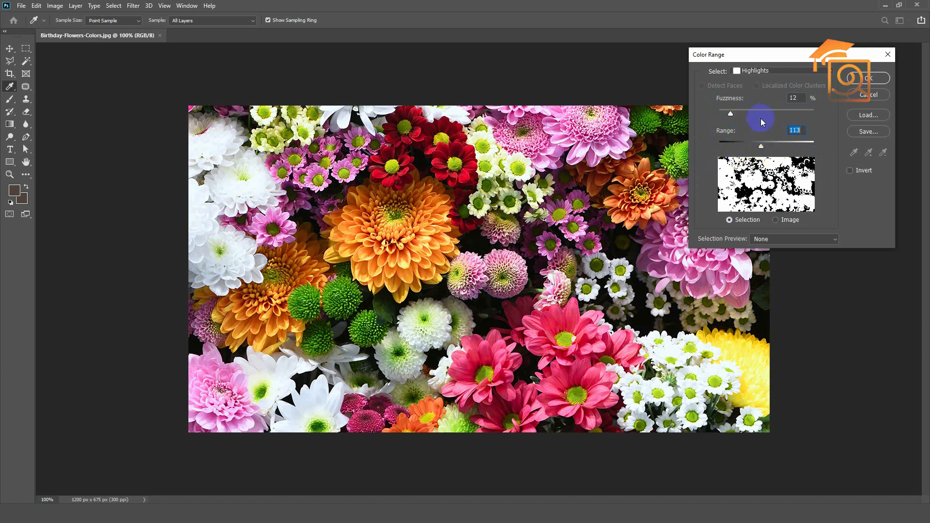
pyautogui.moveTo(763, 149); pyautogui.dragTo(744, 147)
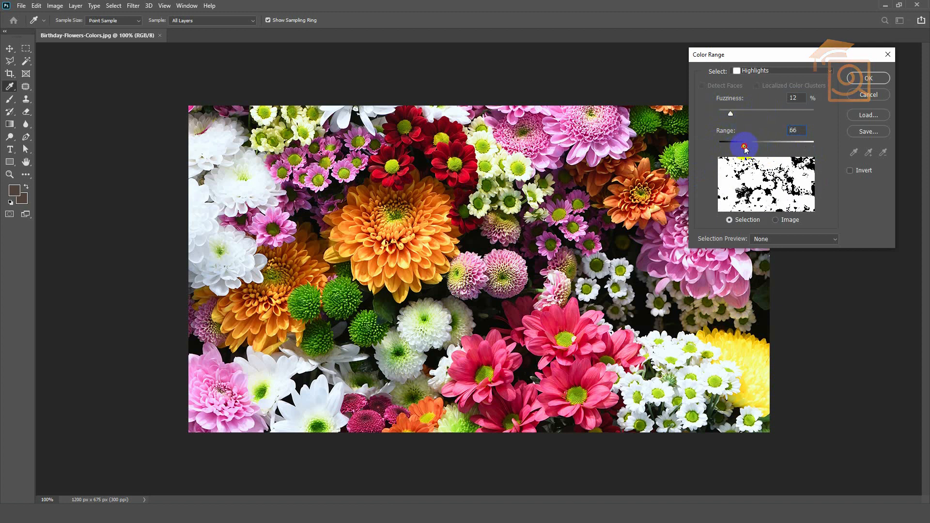
pyautogui.click(749, 70)
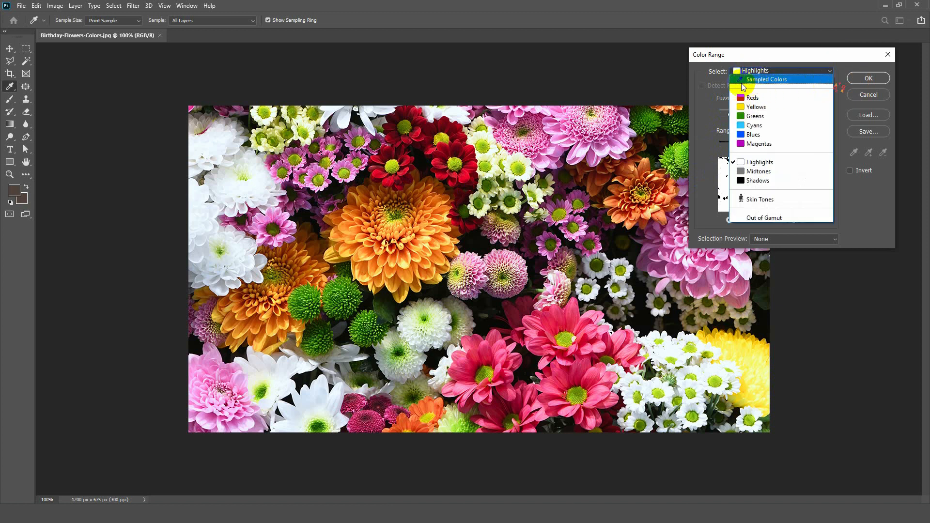
pyautogui.click(767, 207)
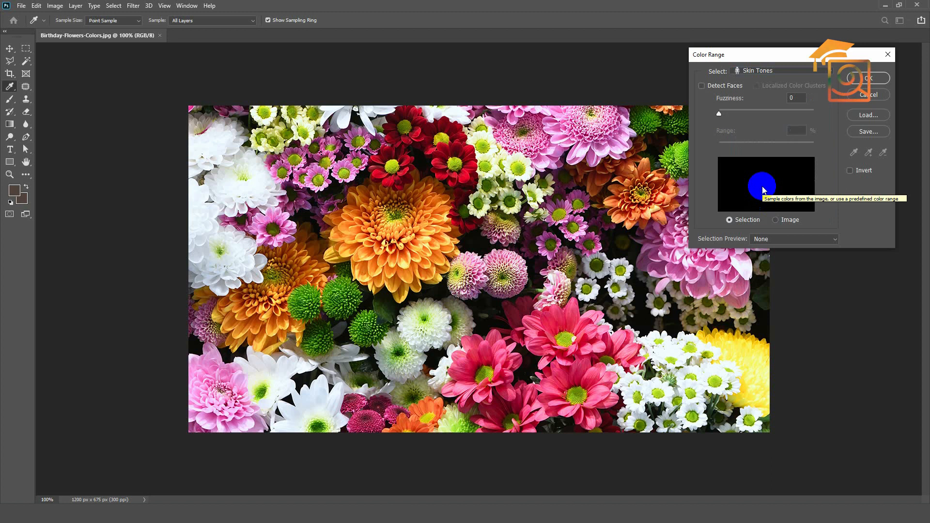
# - Switch the Color Range selection to Sampled Colors and toggle Localized Color Clusters on, off and on again with Detect Faces checked
pyautogui.click(741, 72)
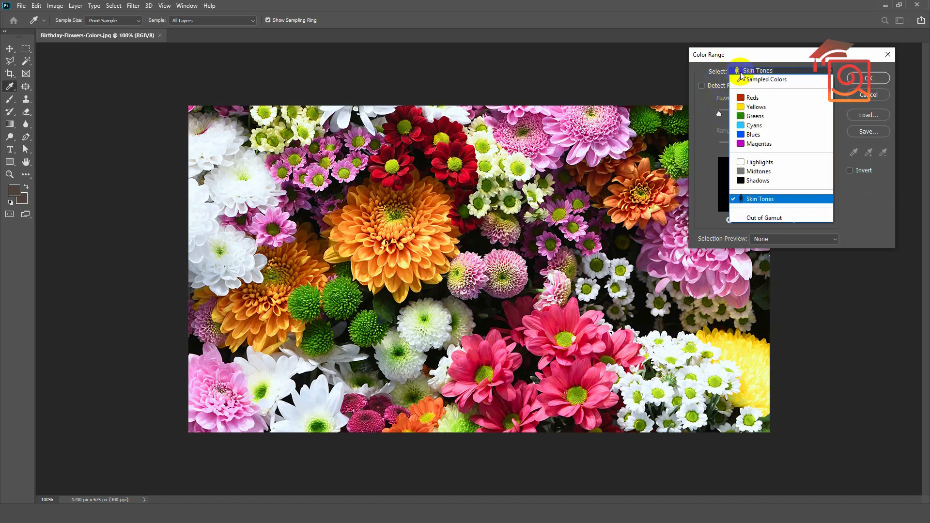
pyautogui.click(771, 81)
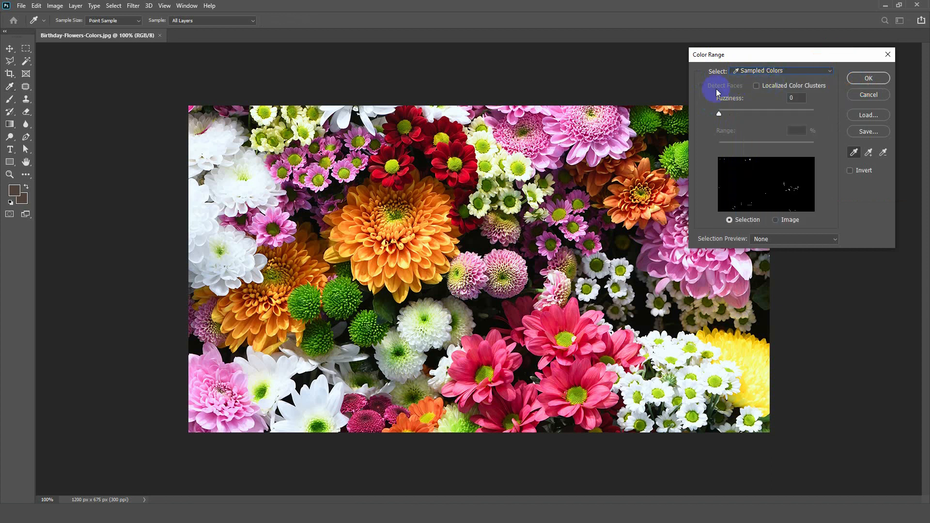
pyautogui.click(757, 86)
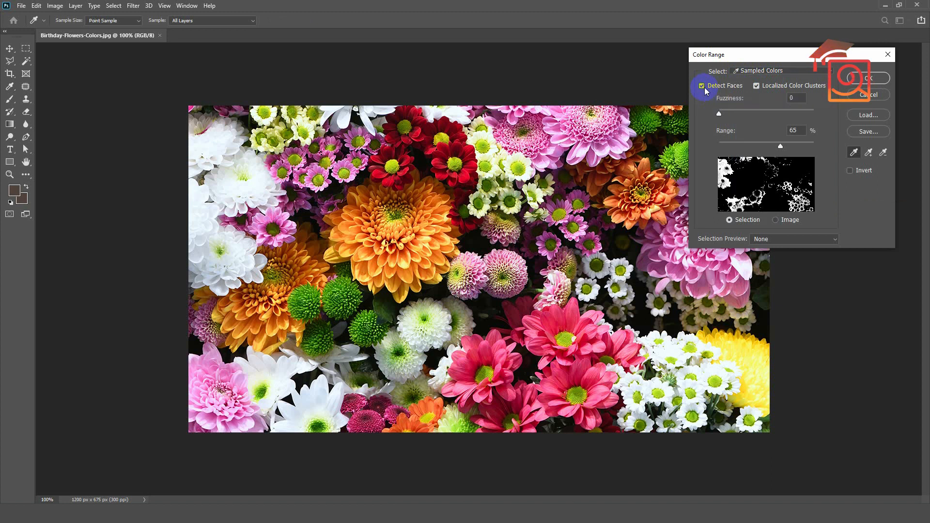
pyautogui.click(757, 156)
pyautogui.click(757, 85)
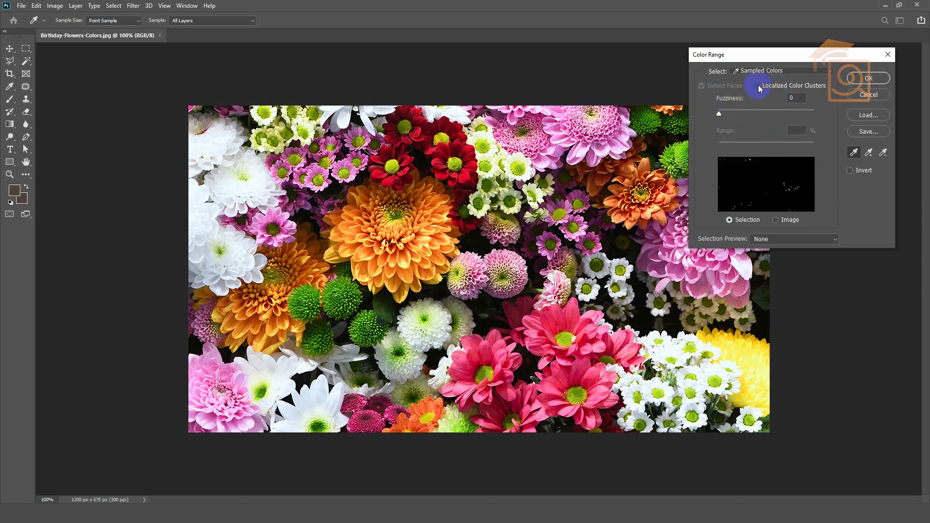
pyautogui.click(757, 85)
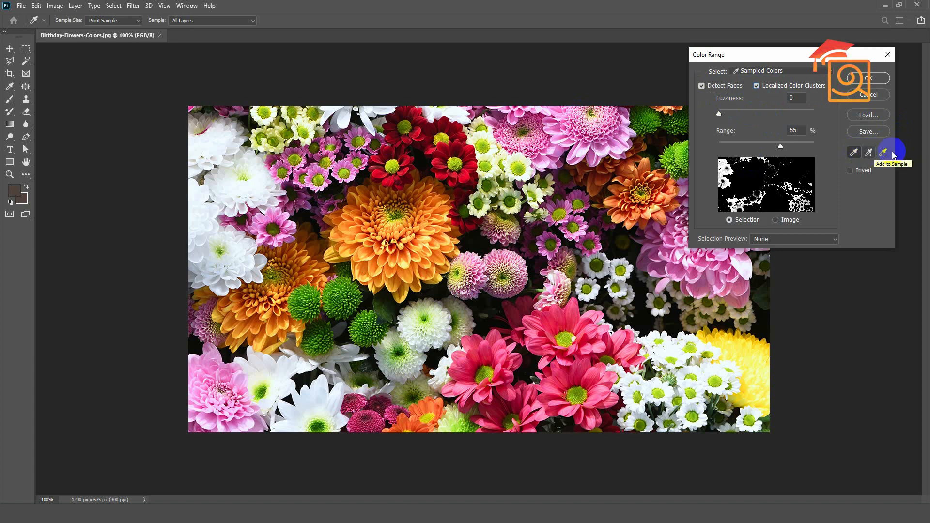
# - Sample the dark gap beside the green flowers and the large orange chrysanthemum with the eyedropper
pyautogui.click(853, 155)
pyautogui.click(667, 135)
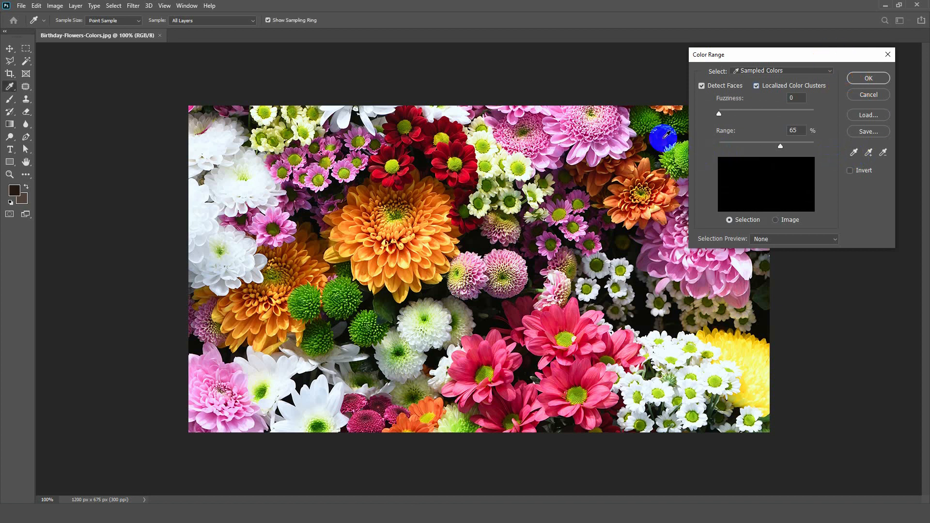
pyautogui.click(664, 131)
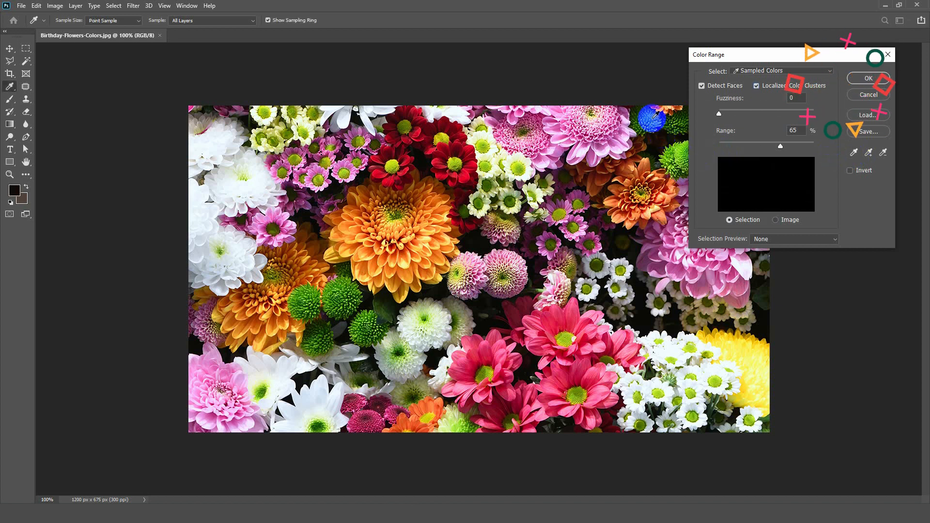
pyautogui.click(387, 209)
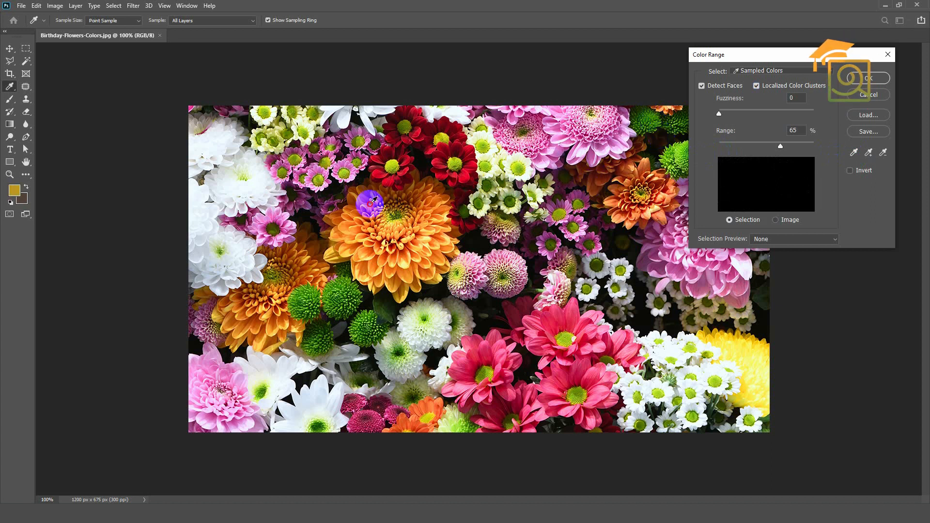
# - Turn off Localized Color Clusters and sample a fresh base color near the small purple daisies
pyautogui.click(757, 89)
pyautogui.moveTo(613, 149); pyautogui.dragTo(512, 268)
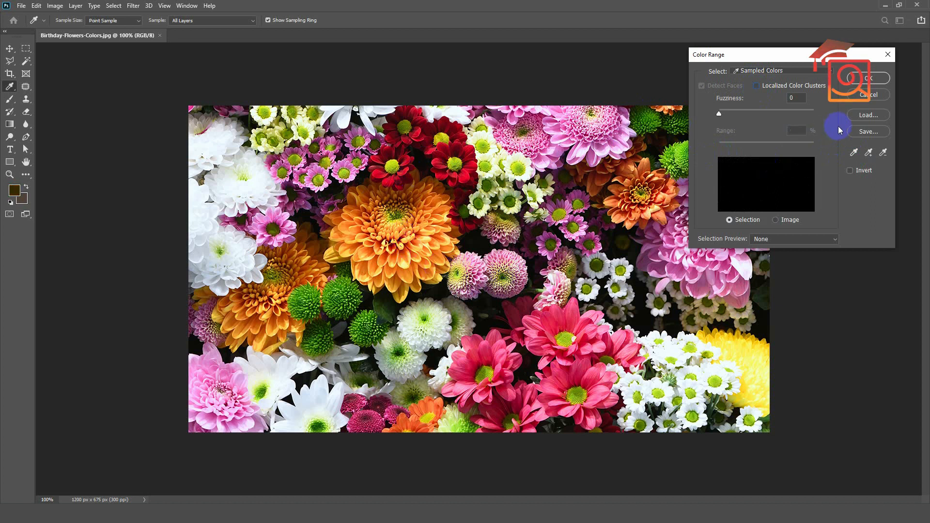
pyautogui.click(596, 210)
# - Add tones from the purple daisies, small white daisies, pink chrysanthemum and yellow flower to the color sample
pyautogui.click(867, 151)
pyautogui.click(546, 227)
pyautogui.click(603, 260)
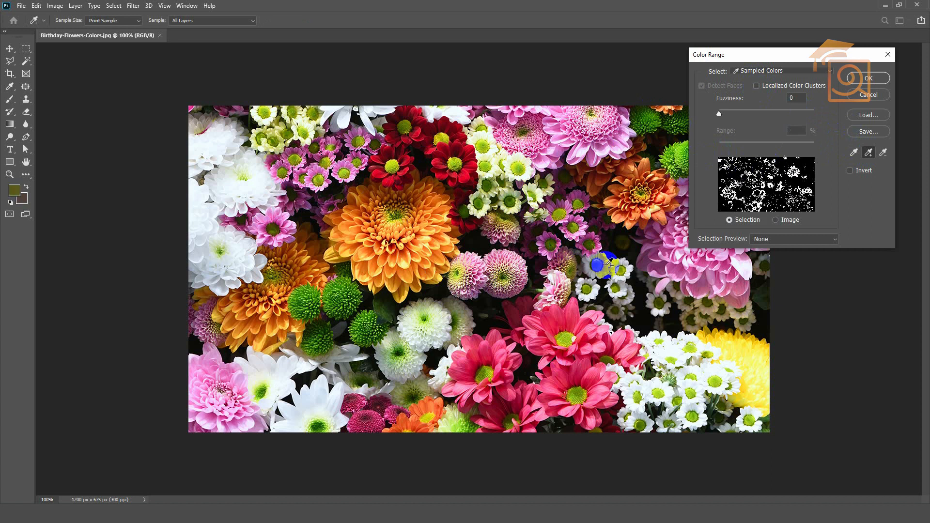
pyautogui.click(690, 263)
pyautogui.click(740, 277)
pyautogui.click(712, 319)
pyautogui.click(707, 341)
pyautogui.click(743, 348)
pyautogui.click(684, 375)
# - Subtract two tones of the yellow flower from the color sample
pyautogui.click(883, 154)
pyautogui.click(733, 339)
pyautogui.click(725, 338)
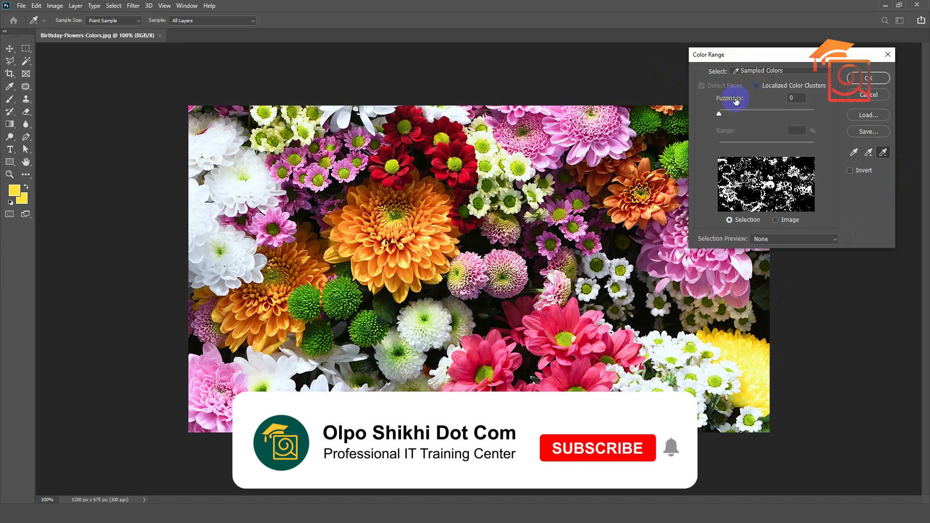
# - Add the upper pink chrysanthemum's color to the sample and apply the Color Range selection
pyautogui.click(869, 153)
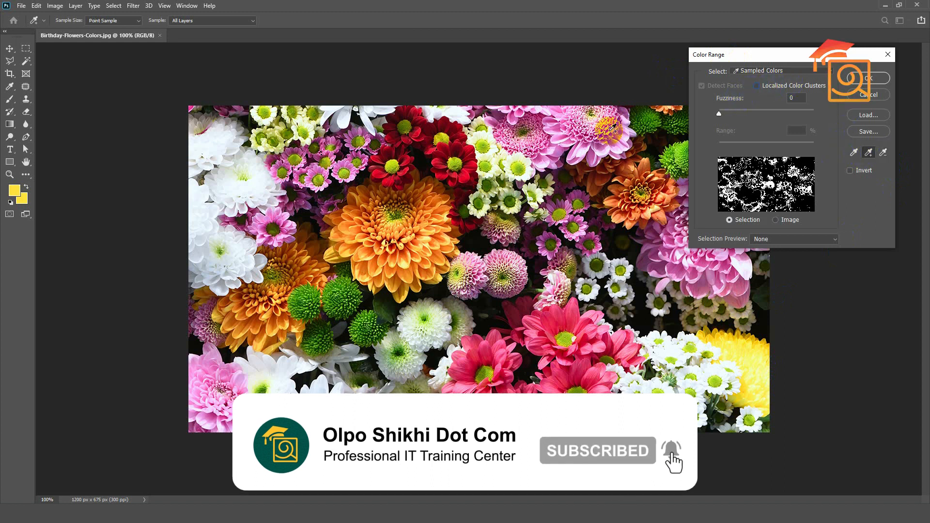
pyautogui.click(613, 128)
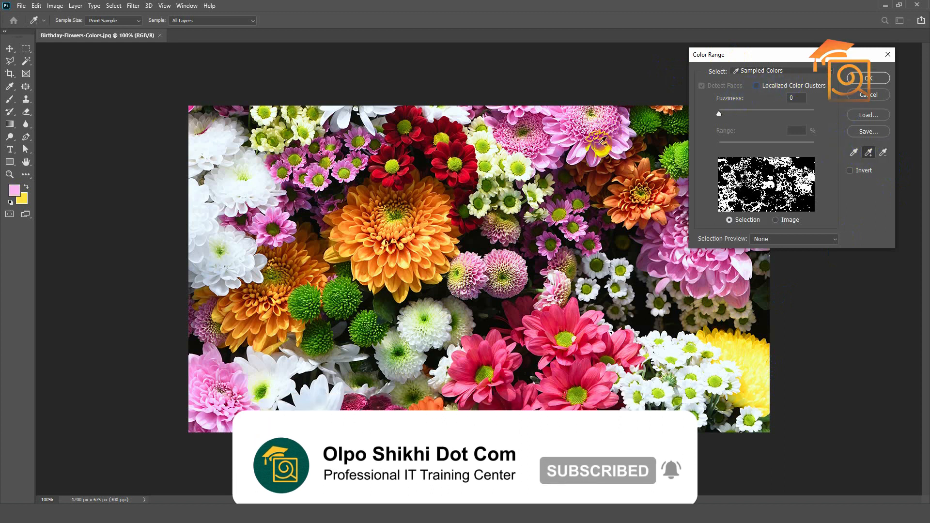
pyautogui.click(867, 79)
pyautogui.scroll(5, 388, 263)
pyautogui.scroll(-5, 326, 220)
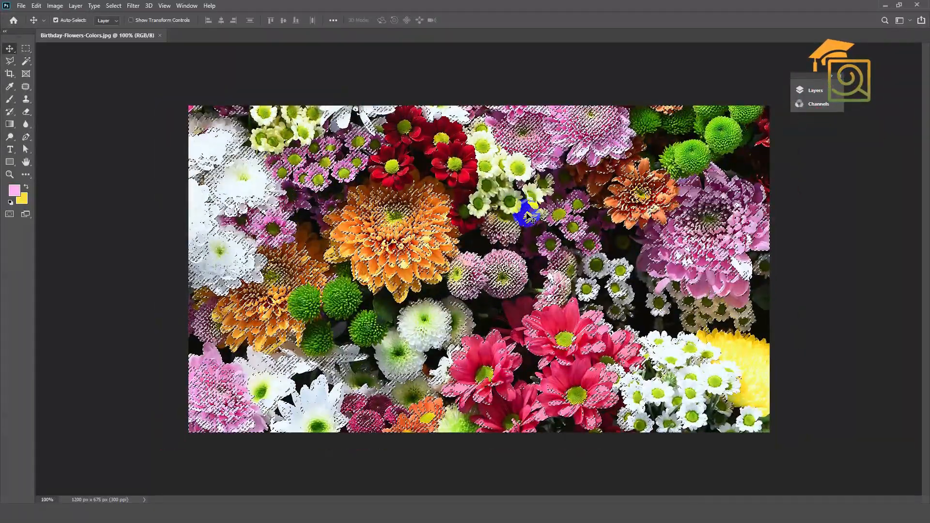
# - Try shifting the selected flowers' hue to -35 with Hue/Saturation
pyautogui.hotkey('ctrl', 'u')
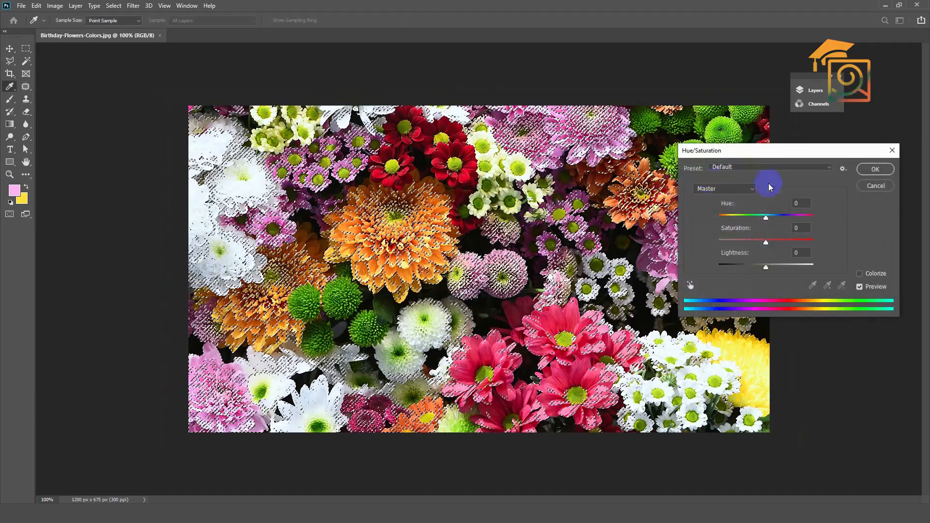
pyautogui.moveTo(765, 219)
pyautogui.mouseDown()
pyautogui.moveTo(751, 219)
pyautogui.moveTo(787, 225)
pyautogui.moveTo(751, 227)
pyautogui.mouseUp()
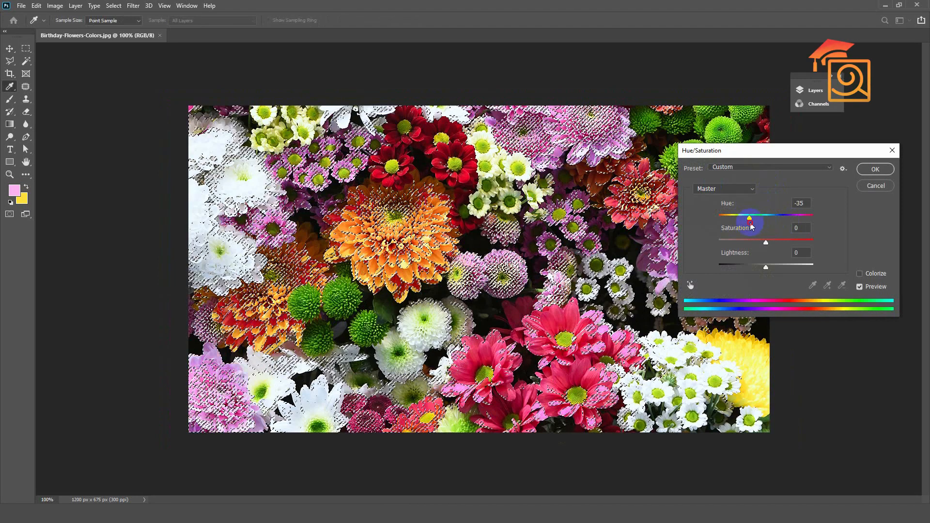
pyautogui.click(875, 169)
pyautogui.press('v')
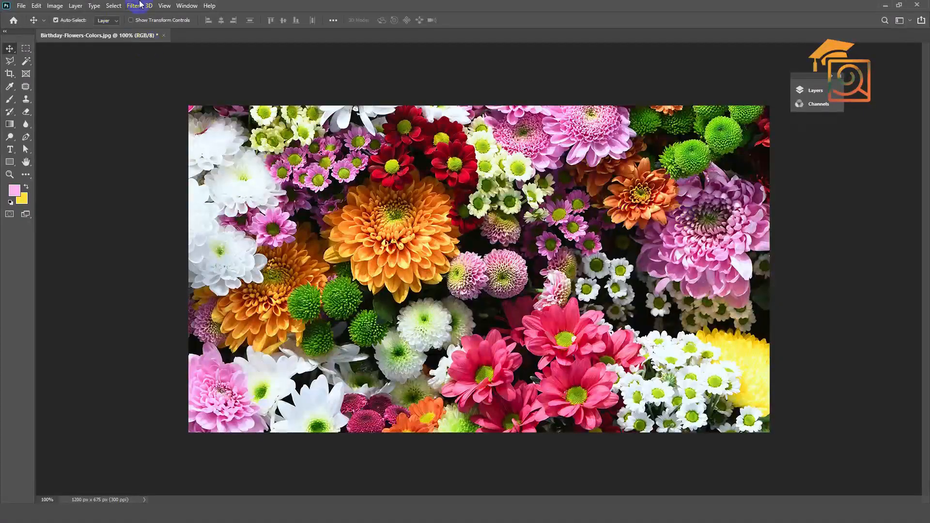
# - Select the red tones of the photo using the Reds preset in Color Range
pyautogui.click(113, 5)
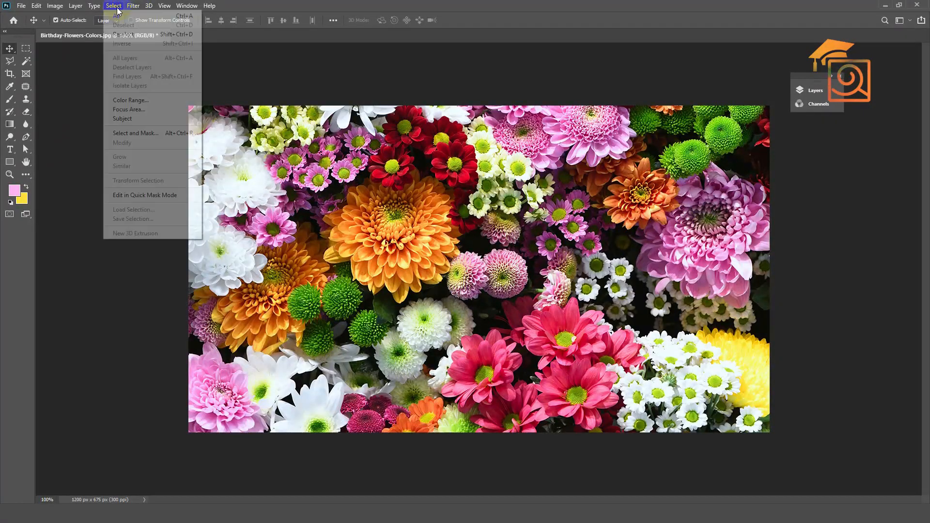
pyautogui.click(128, 97)
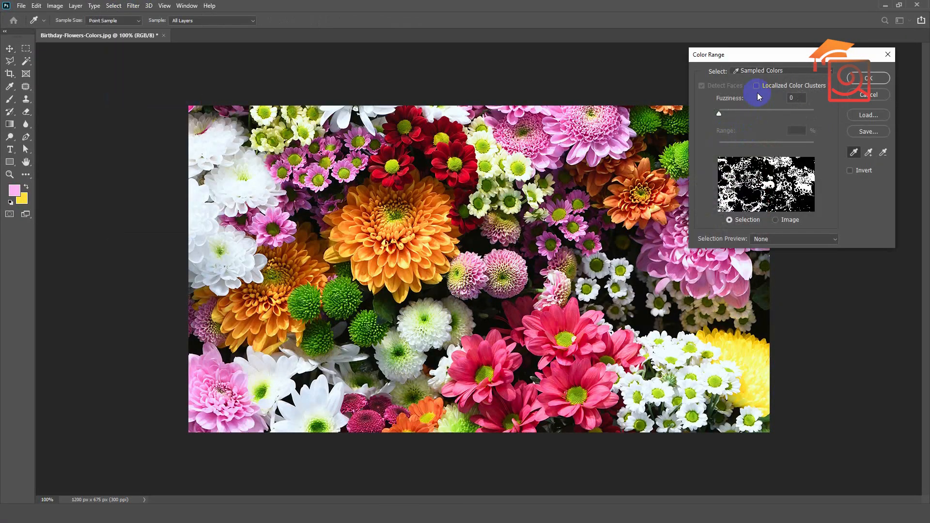
pyautogui.click(754, 74)
pyautogui.click(750, 98)
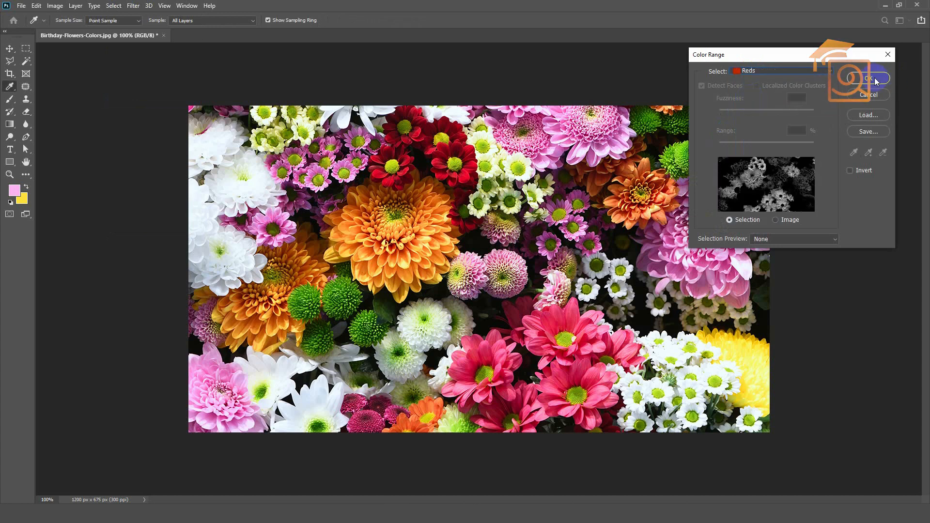
pyautogui.click(871, 78)
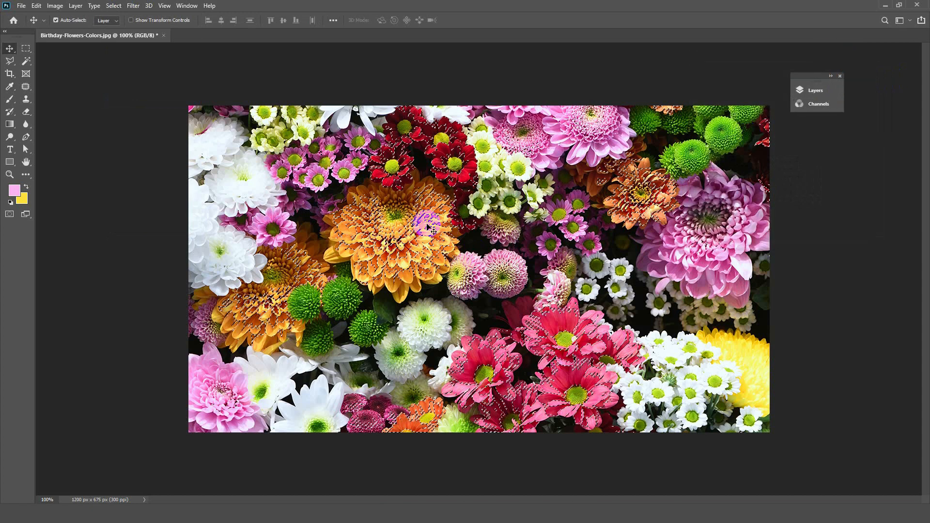
# - Examine the outlines of the reds selection on the orange, red and pink flowers, close up and as a whole
pyautogui.scroll(20, 426, 232)
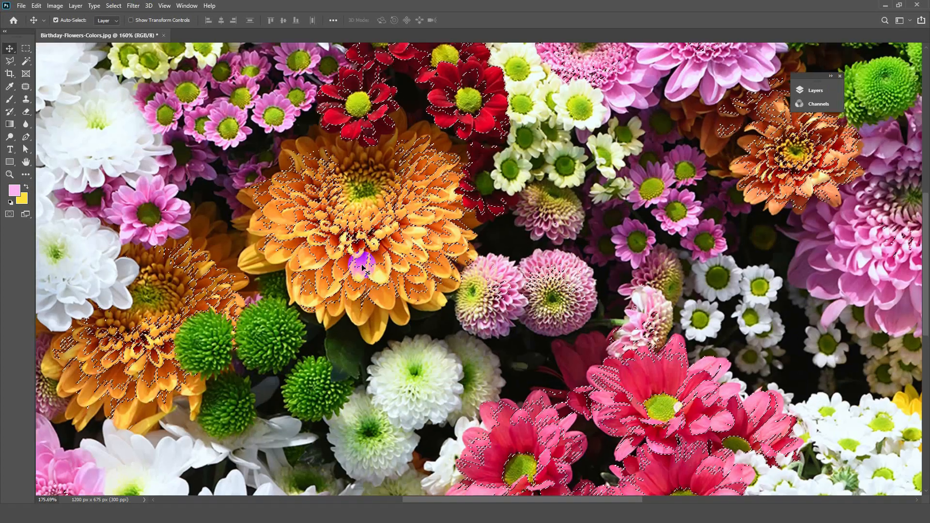
pyautogui.scroll(-15, 354, 189)
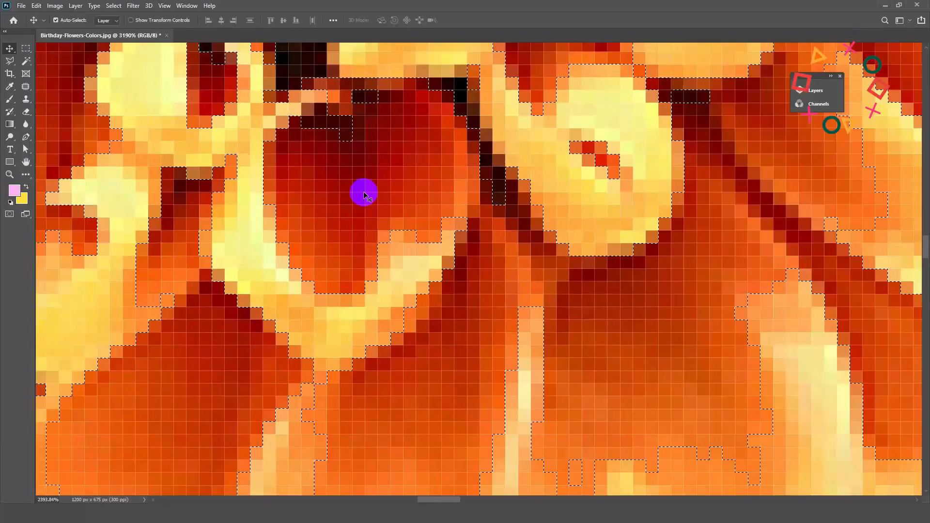
pyautogui.scroll(-4, 319, 183)
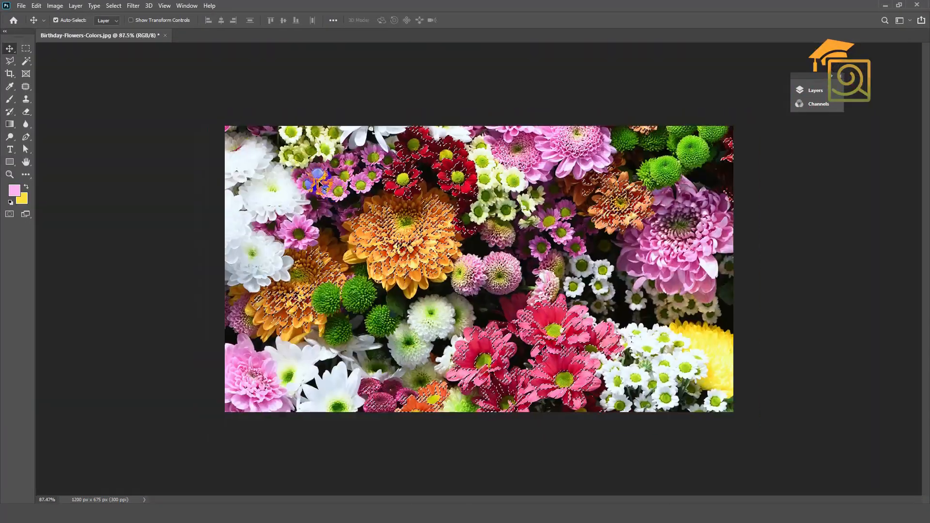
pyautogui.scroll(2, 769, 233)
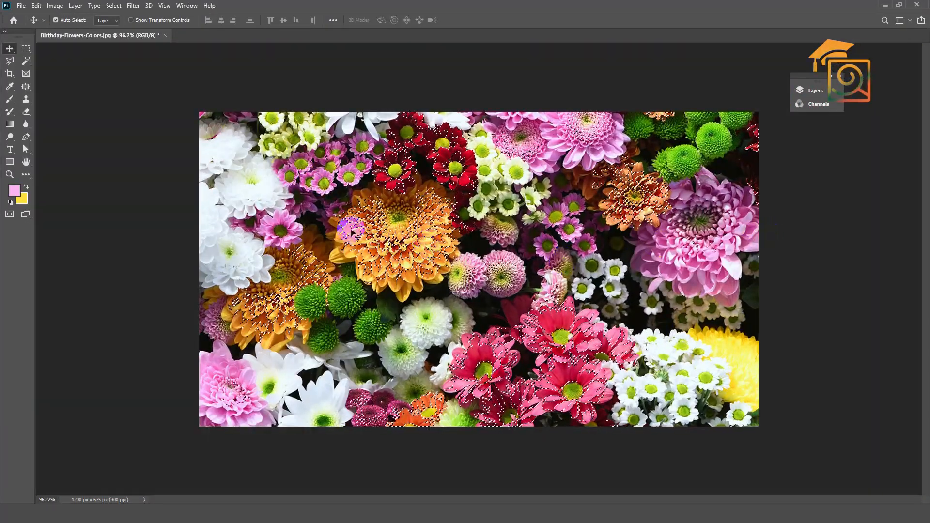
pyautogui.scroll(-1, 349, 231)
pyautogui.scroll(3, 587, 228)
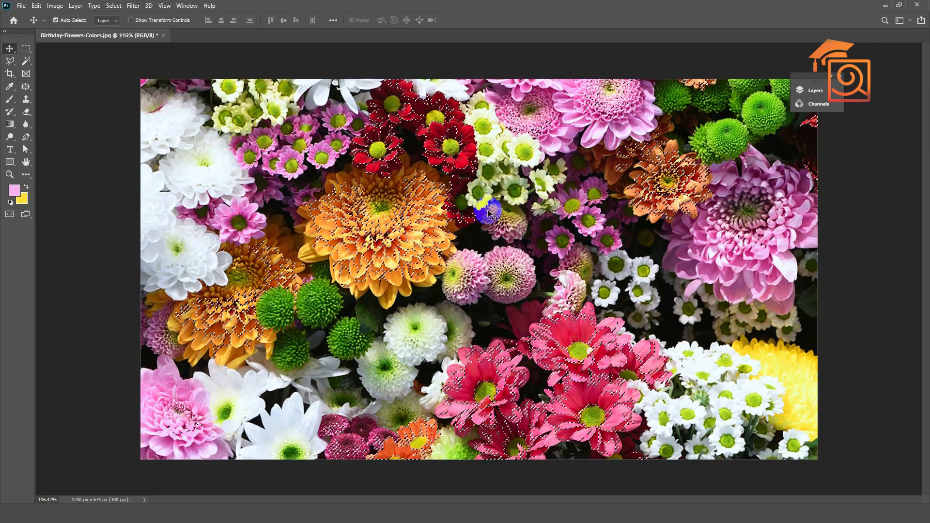
pyautogui.scroll(-1, 477, 209)
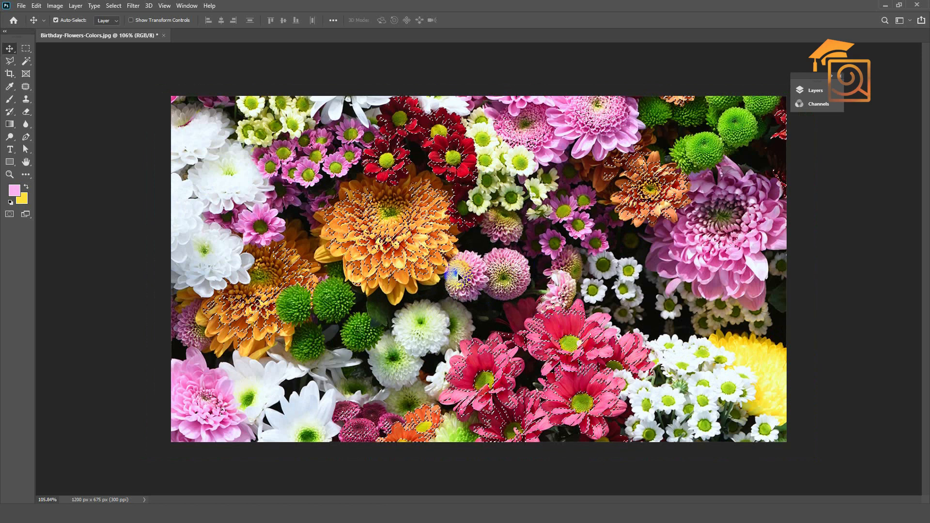
pyautogui.scroll(-1, 457, 274)
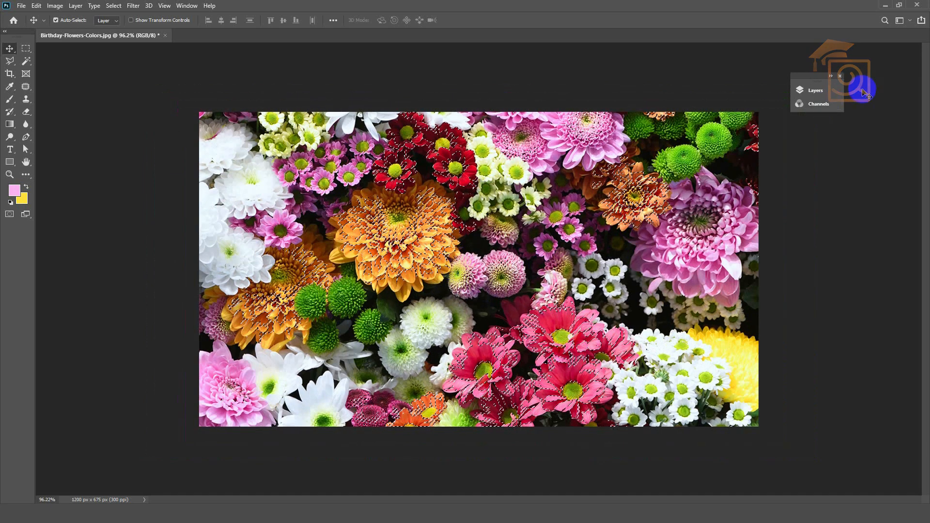
# - Add a Hue/Saturation adjustment layer limited to the reds selection and set its hue to +27
pyautogui.click(818, 92)
pyautogui.click(831, 76)
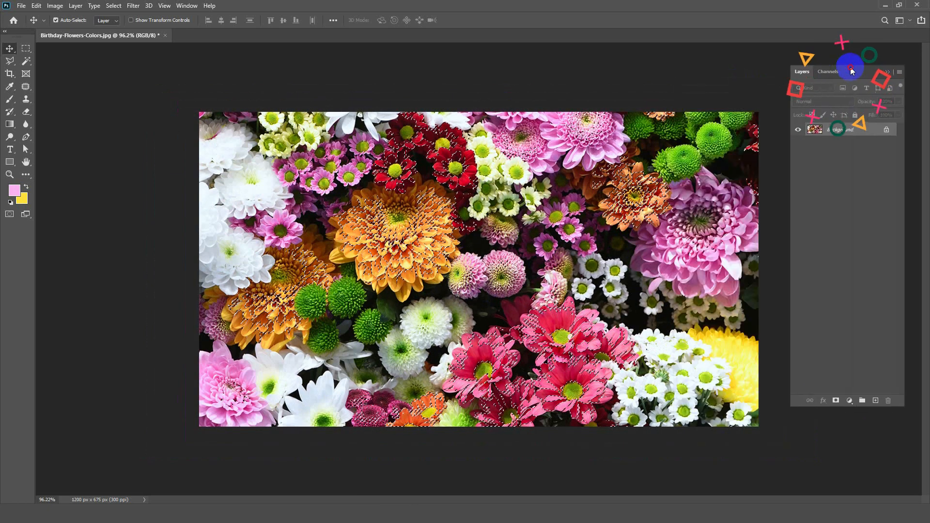
pyautogui.click(836, 399)
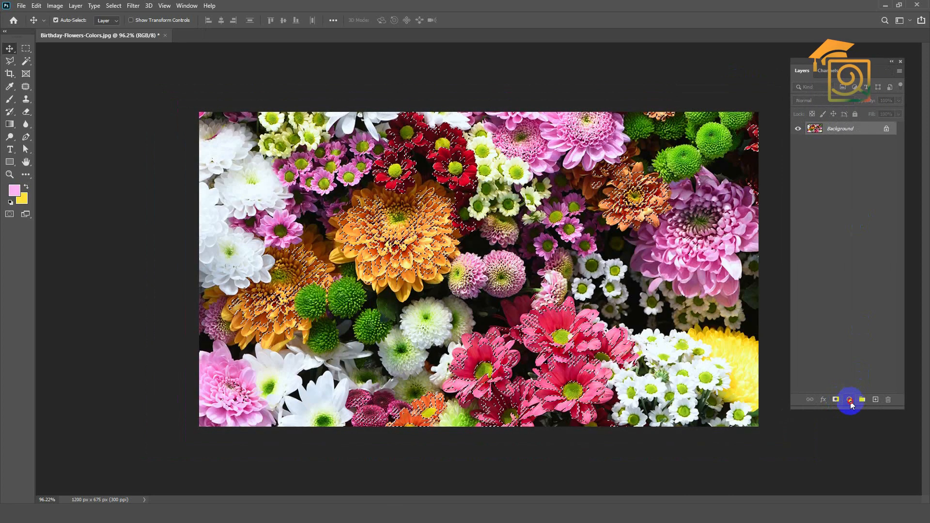
pyautogui.click(849, 400)
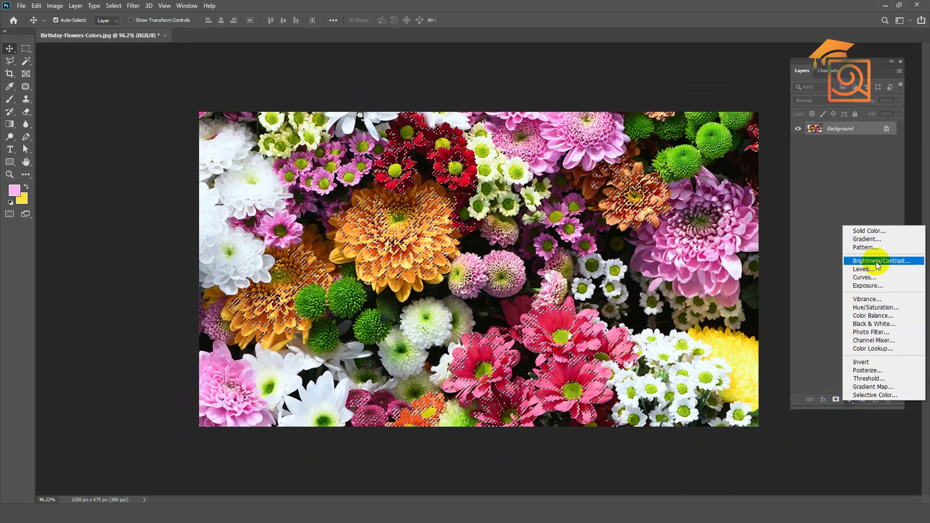
pyautogui.click(875, 307)
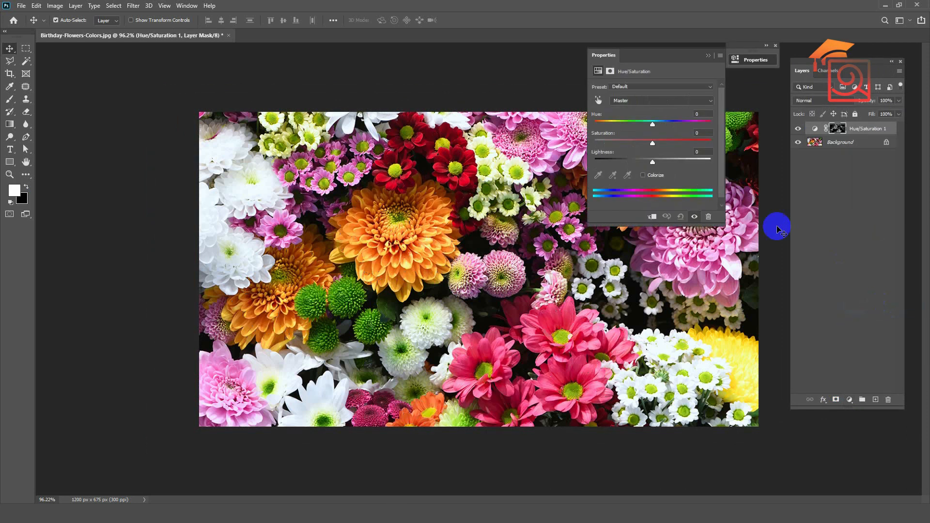
pyautogui.moveTo(655, 127); pyautogui.dragTo(616, 135)
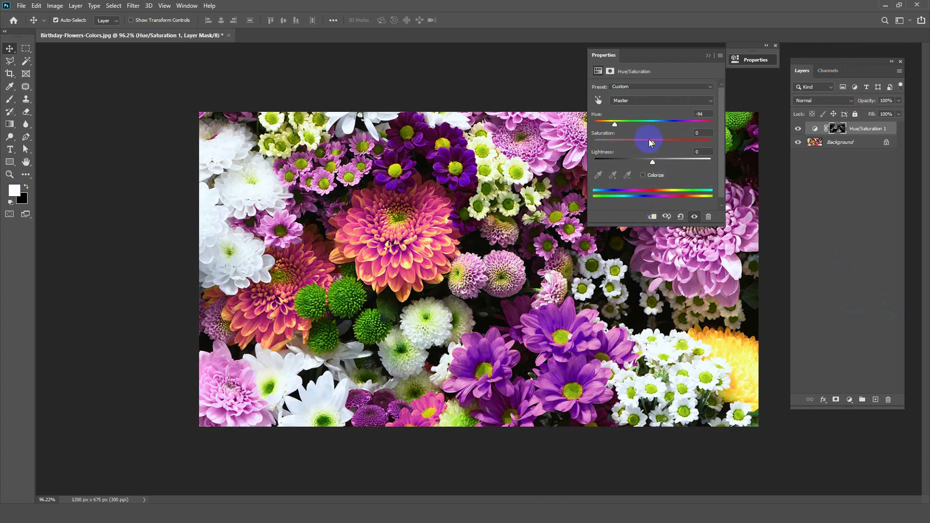
pyautogui.moveTo(618, 124); pyautogui.dragTo(667, 119)
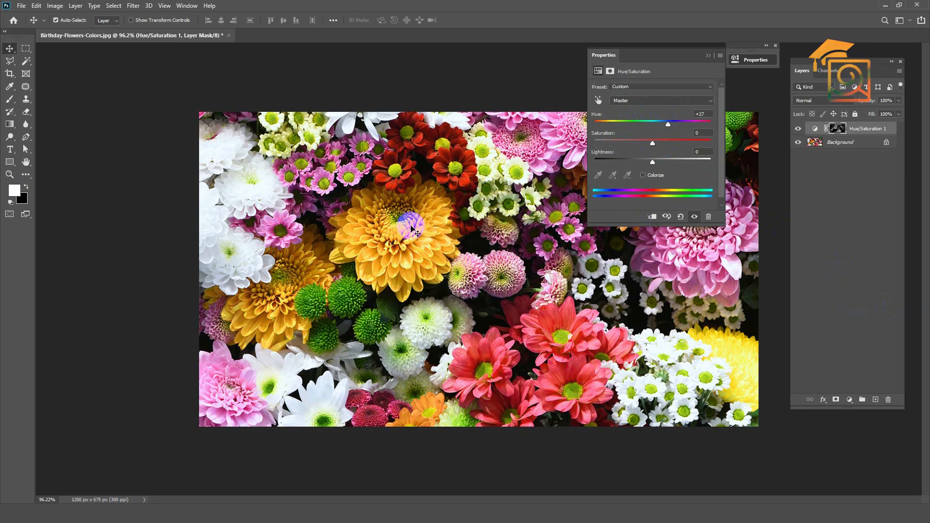
pyautogui.click(709, 57)
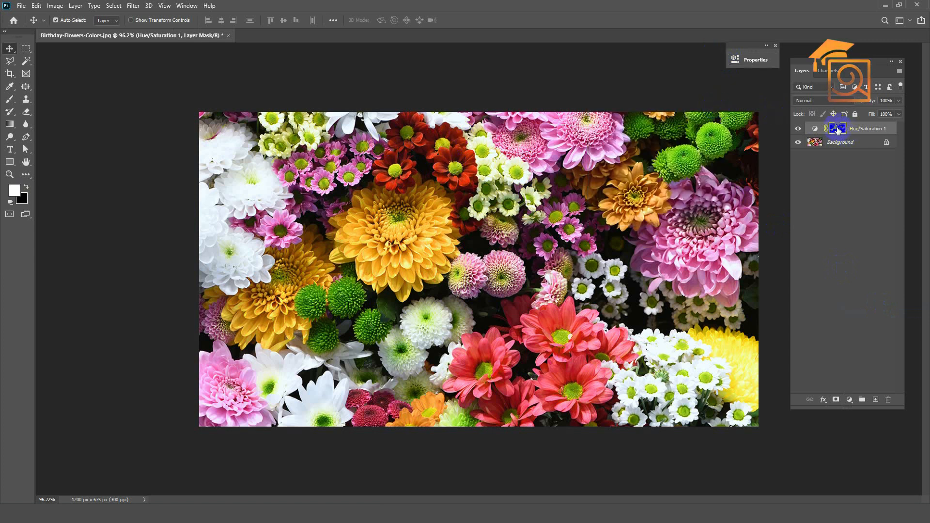
# - Paint black on the Hue/Saturation layer's mask over the red, orange-red and pink flowers, keeping the effect on the two large orange chrysanthemums
pyautogui.click(9, 102)
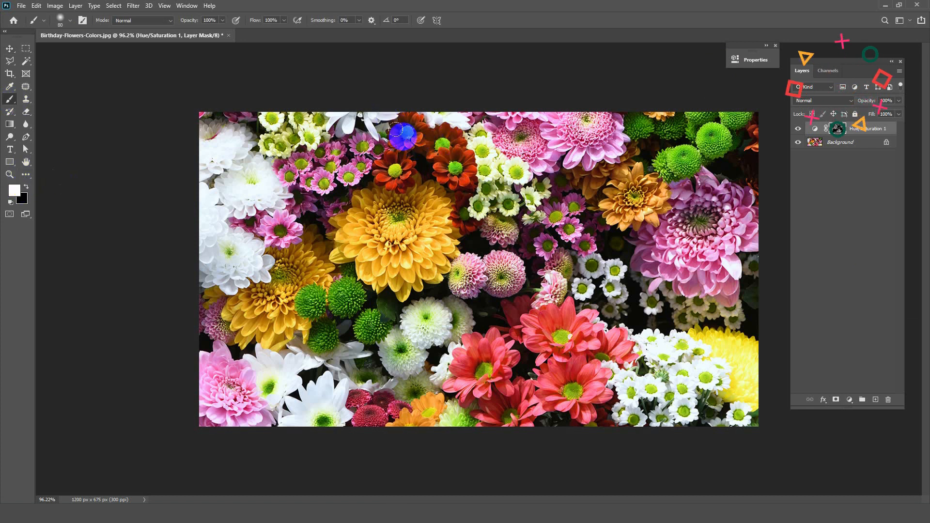
pyautogui.press('x')
pyautogui.click(26, 188)
pyautogui.moveTo(413, 135)
pyautogui.mouseDown()
pyautogui.moveTo(480, 160)
pyautogui.moveTo(449, 161)
pyautogui.moveTo(472, 201)
pyautogui.mouseUp()
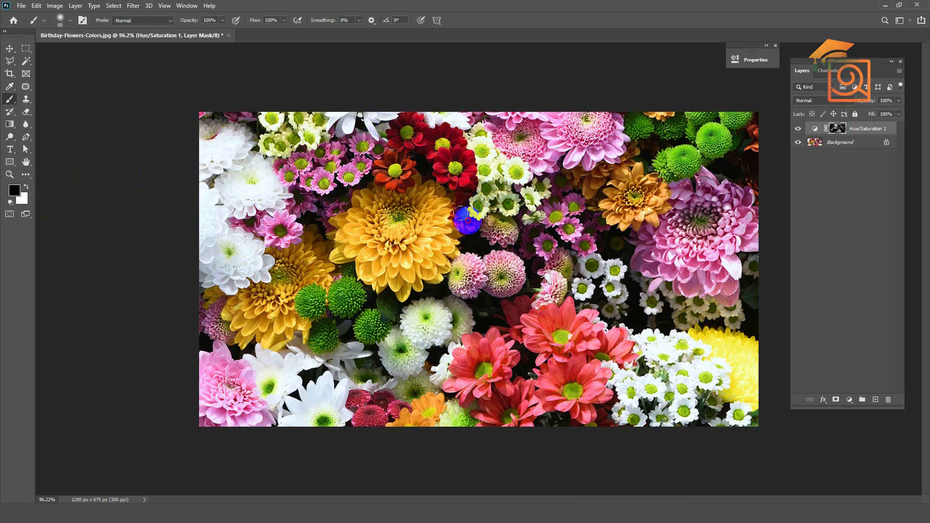
pyautogui.moveTo(401, 161)
pyautogui.mouseDown()
pyautogui.moveTo(375, 165)
pyautogui.moveTo(396, 171)
pyautogui.mouseUp()
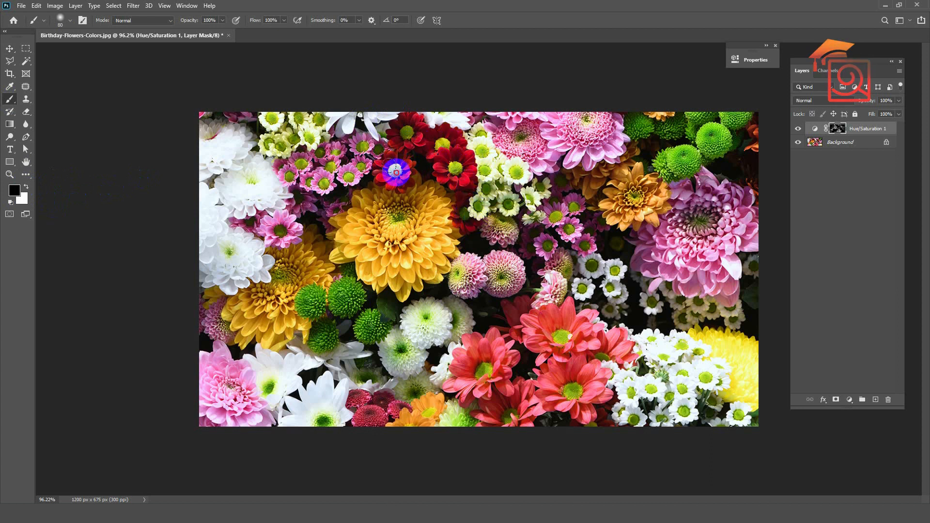
pyautogui.click(430, 231)
pyautogui.moveTo(653, 224)
pyautogui.mouseDown()
pyautogui.moveTo(595, 215)
pyautogui.moveTo(639, 234)
pyautogui.moveTo(656, 228)
pyautogui.moveTo(615, 192)
pyautogui.moveTo(669, 222)
pyautogui.moveTo(668, 193)
pyautogui.moveTo(654, 202)
pyautogui.moveTo(666, 210)
pyautogui.moveTo(647, 193)
pyautogui.moveTo(641, 214)
pyautogui.moveTo(644, 188)
pyautogui.moveTo(623, 197)
pyautogui.moveTo(636, 183)
pyautogui.moveTo(633, 110)
pyautogui.moveTo(609, 141)
pyautogui.moveTo(774, 153)
pyautogui.moveTo(702, 243)
pyautogui.moveTo(620, 406)
pyautogui.moveTo(628, 359)
pyautogui.moveTo(551, 329)
pyautogui.moveTo(540, 359)
pyautogui.moveTo(497, 391)
pyautogui.moveTo(509, 371)
pyautogui.moveTo(558, 428)
pyautogui.moveTo(574, 426)
pyautogui.moveTo(460, 417)
pyautogui.moveTo(469, 395)
pyautogui.moveTo(458, 386)
pyautogui.moveTo(532, 372)
pyautogui.mouseUp()
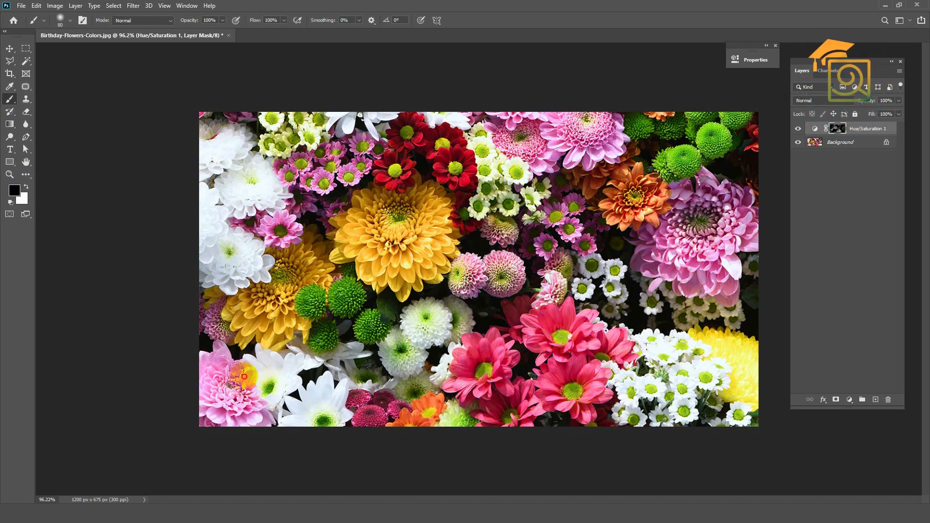
pyautogui.moveTo(420, 388)
pyautogui.mouseDown()
pyautogui.moveTo(531, 373)
pyautogui.moveTo(684, 323)
pyautogui.moveTo(636, 271)
pyautogui.moveTo(816, 405)
pyautogui.moveTo(819, 382)
pyautogui.moveTo(607, 434)
pyautogui.moveTo(599, 319)
pyautogui.moveTo(480, 205)
pyautogui.mouseUp()
# - Compare the flowers with and without the hue adjustment by toggling the Hue/Saturation layer's visibility, close up
pyautogui.scroll(3, 482, 201)
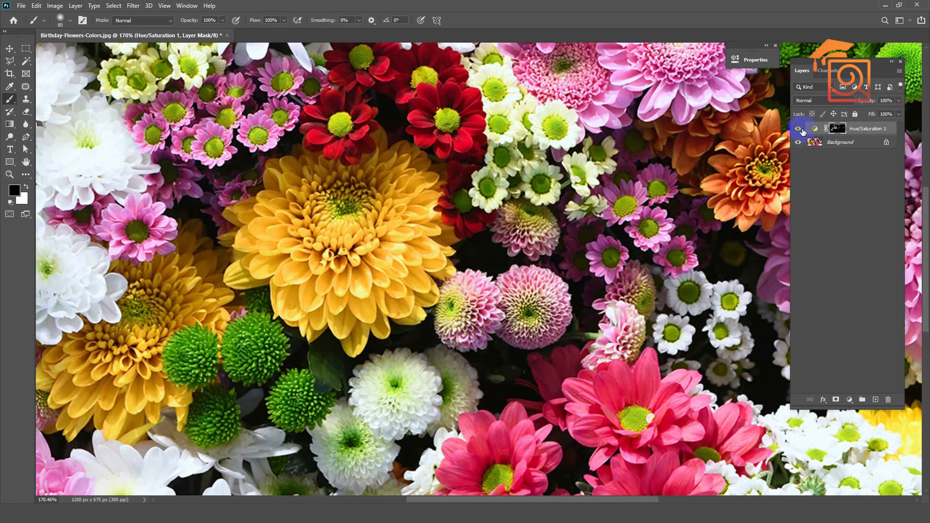
pyautogui.click(798, 129)
pyautogui.click(798, 129)
pyautogui.click(797, 129)
pyautogui.click(798, 129)
pyautogui.click(798, 129)
pyautogui.click(798, 129)
pyautogui.click(797, 128)
pyautogui.click(798, 129)
pyautogui.click(798, 129)
pyautogui.scroll(-2, 242, 200)
pyautogui.scroll(-2, 243, 200)
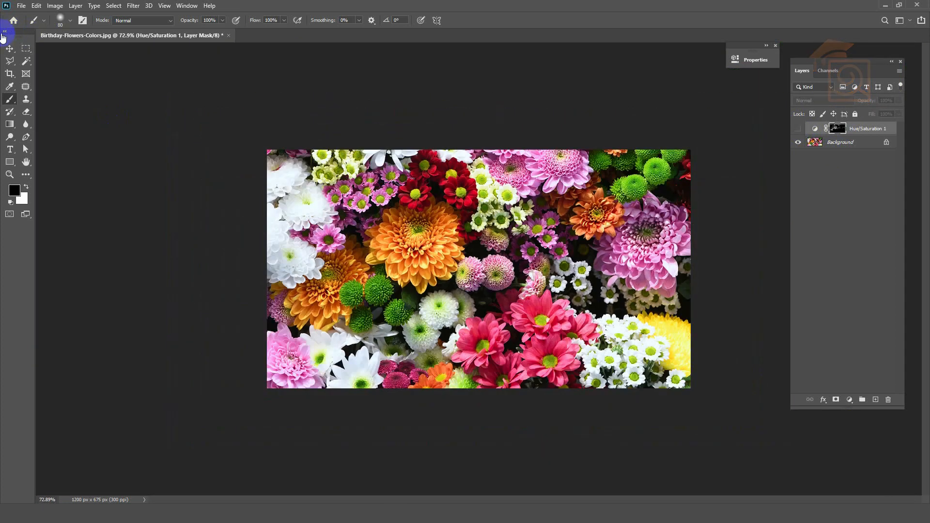
# - Close the flower photo without saving and open three tree photos from the Sample folder in Photoshop
pyautogui.press('v')
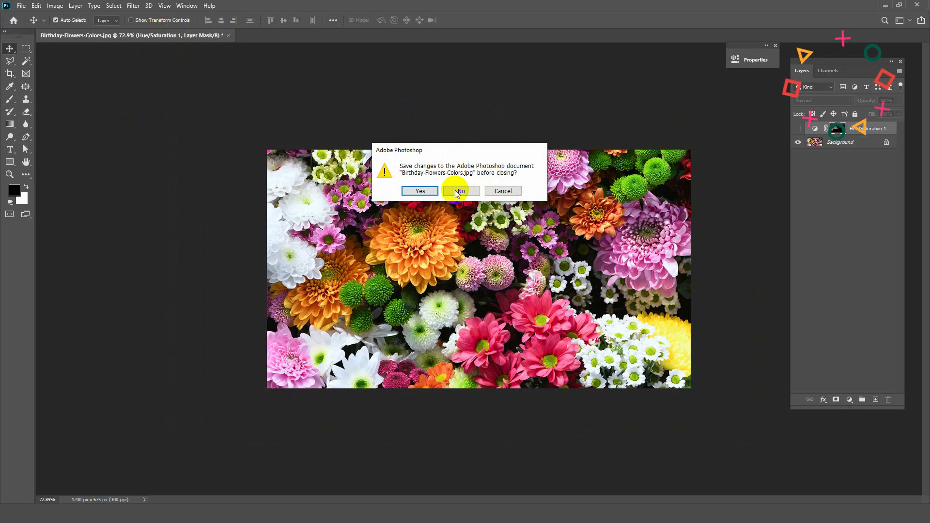
pyautogui.click(469, 191)
pyautogui.click(634, 512)
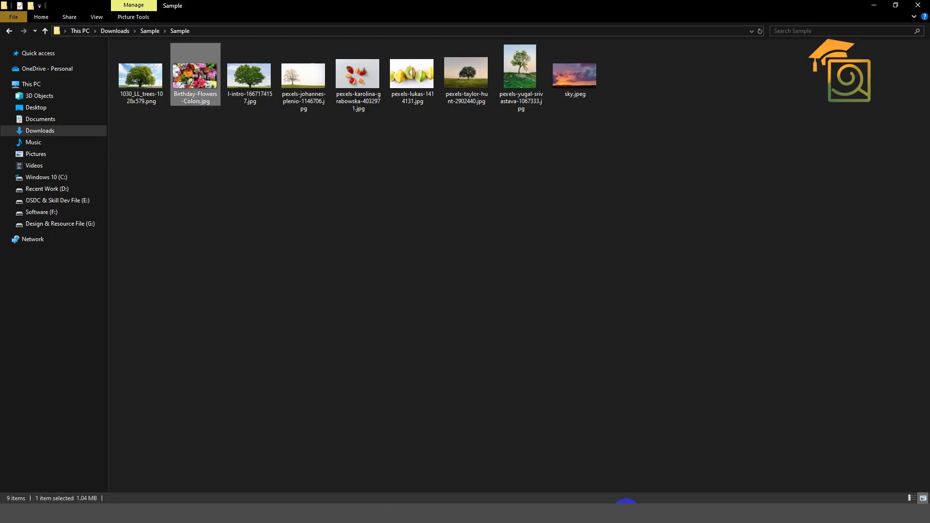
pyautogui.click(244, 214)
pyautogui.click(303, 80)
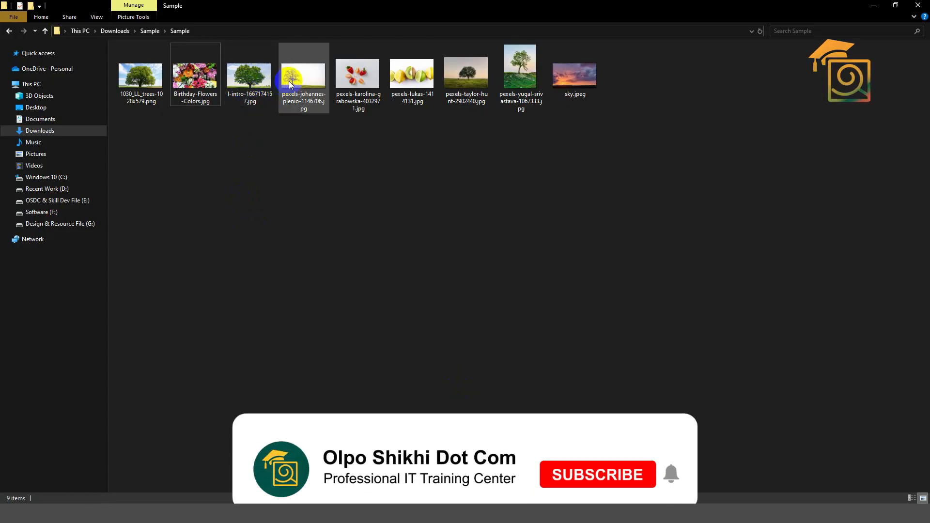
pyautogui.keyDown('ctrl'); pyautogui.click(524, 88); pyautogui.keyUp('ctrl')
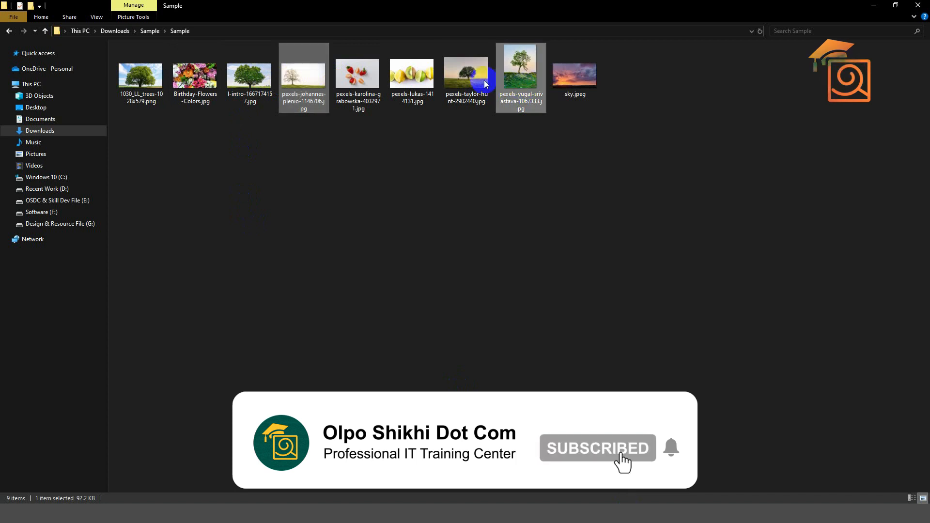
pyautogui.moveTo(527, 94); pyautogui.dragTo(233, 24)
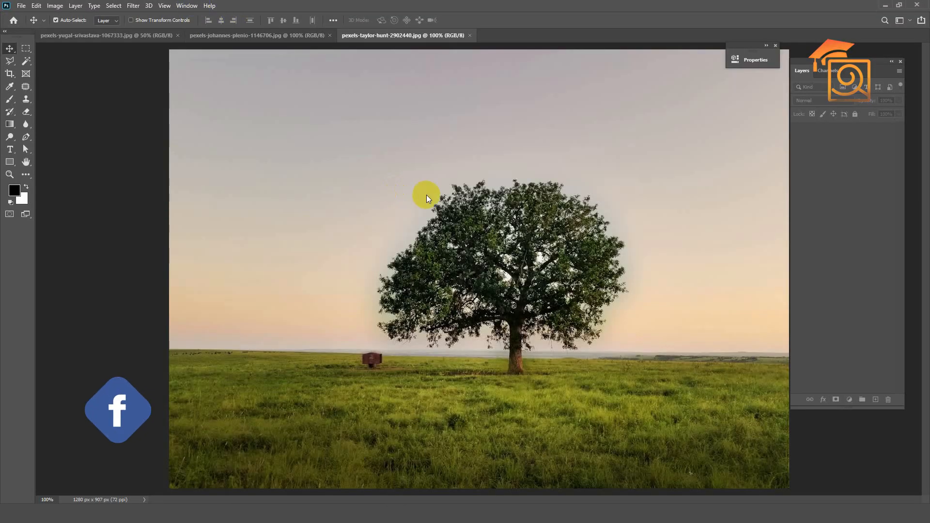
# - Start Color Range on the photo of the lone tree in the grass field and sample the sky using Sampled Colors
pyautogui.hotkey('ctrl', '+')
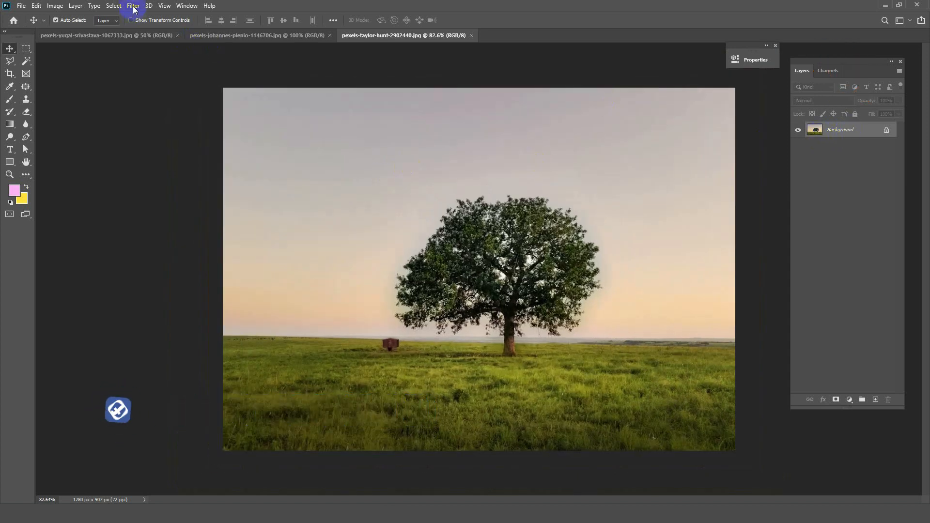
pyautogui.click(117, 7)
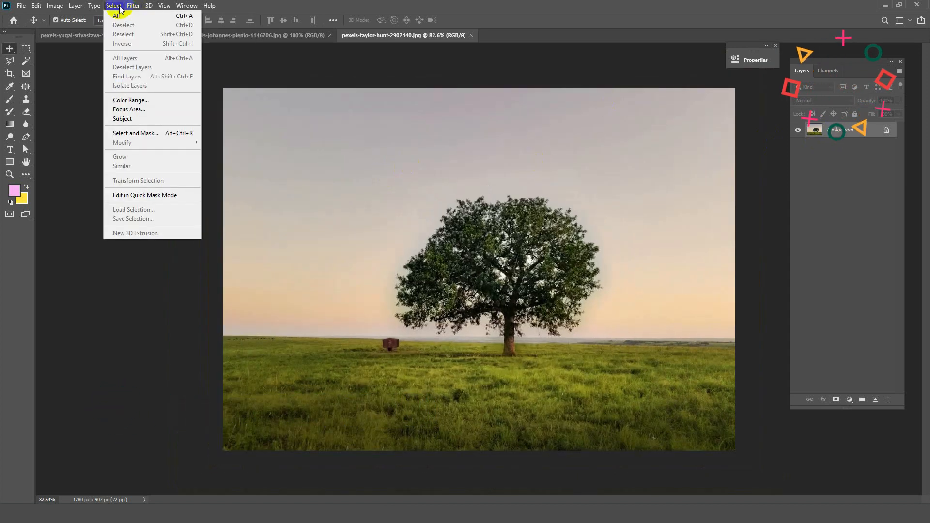
pyautogui.click(130, 102)
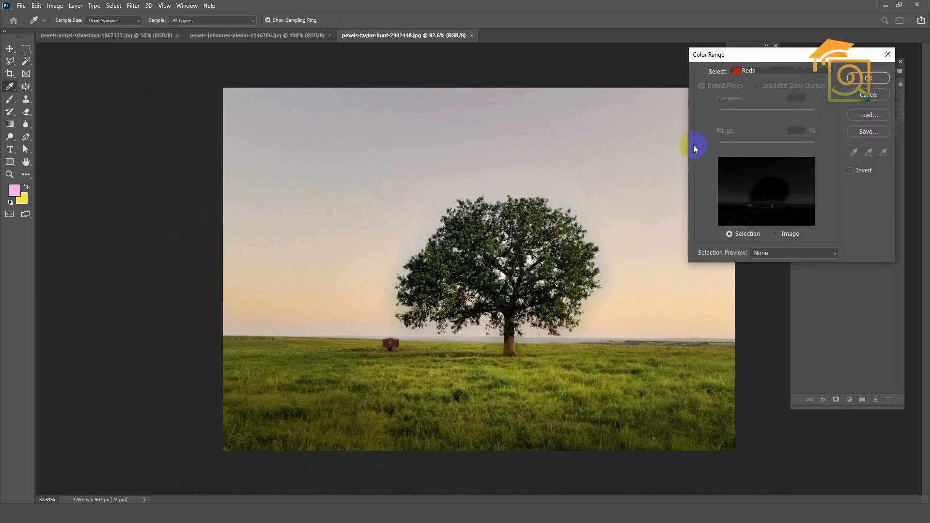
pyautogui.click(743, 70)
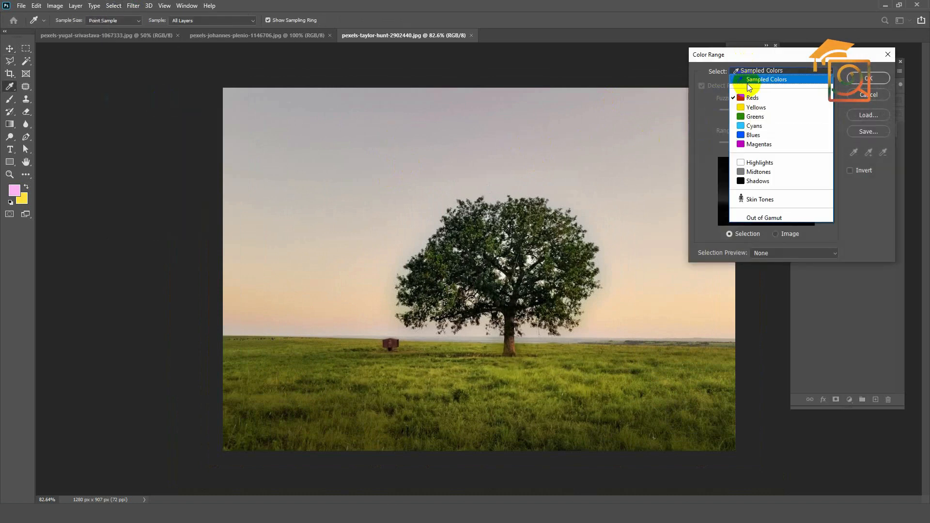
pyautogui.click(754, 81)
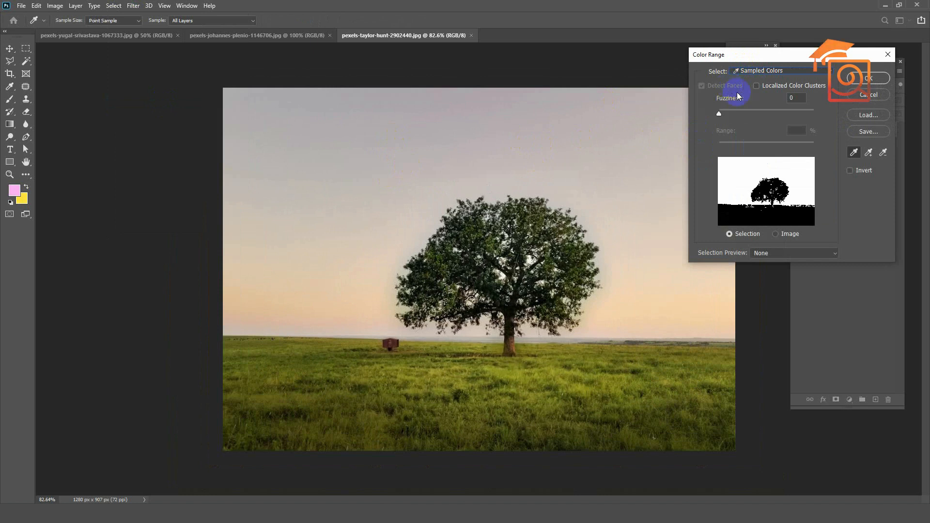
pyautogui.moveTo(757, 55); pyautogui.dragTo(734, 35)
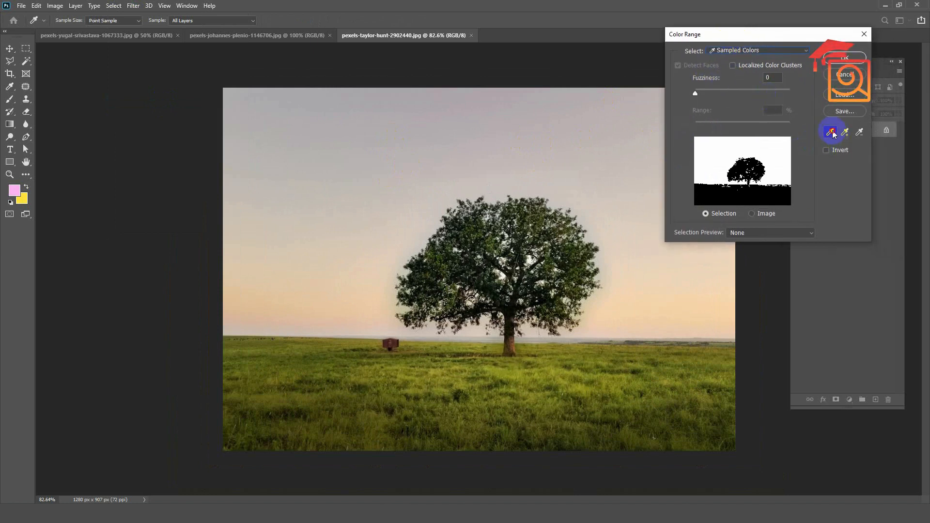
pyautogui.click(411, 133)
pyautogui.click(295, 186)
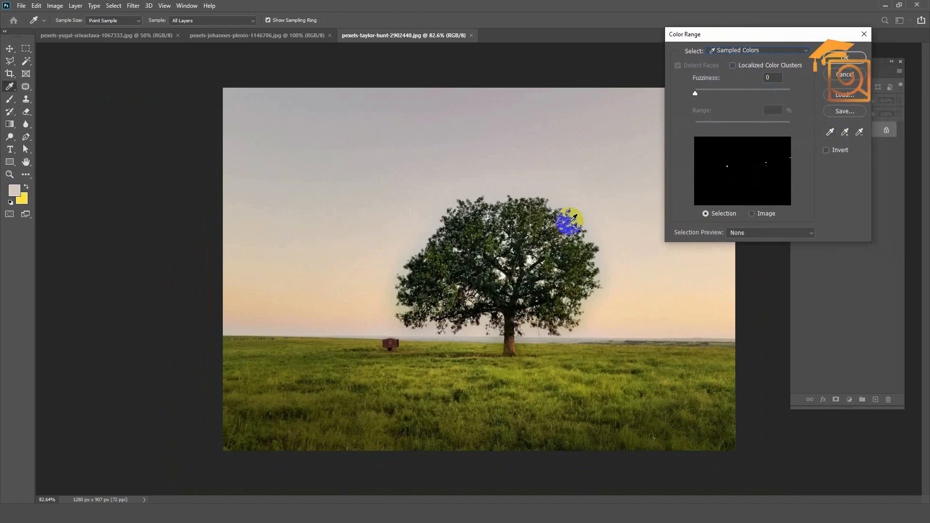
# - Enable Localized Color Clusters, set Fuzziness to 98 and resample the sky above the tree
pyautogui.click(731, 66)
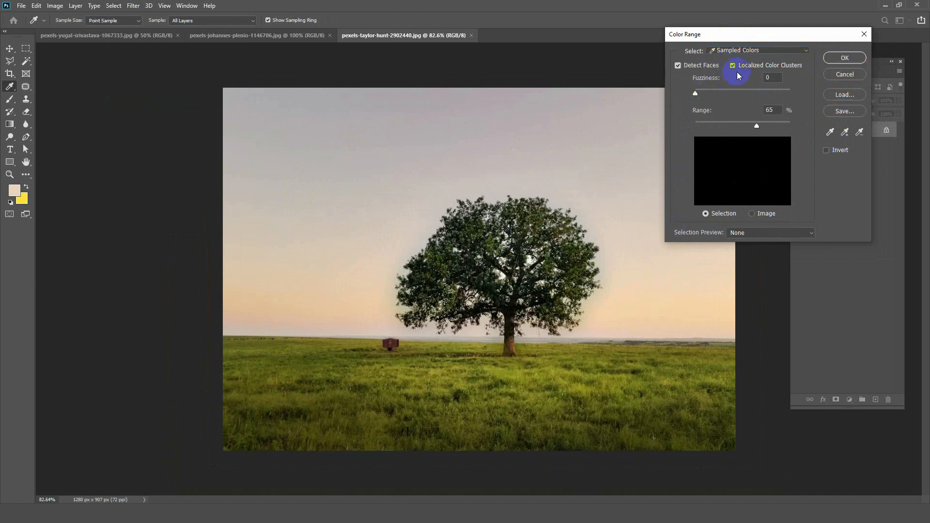
pyautogui.moveTo(696, 93); pyautogui.dragTo(742, 94)
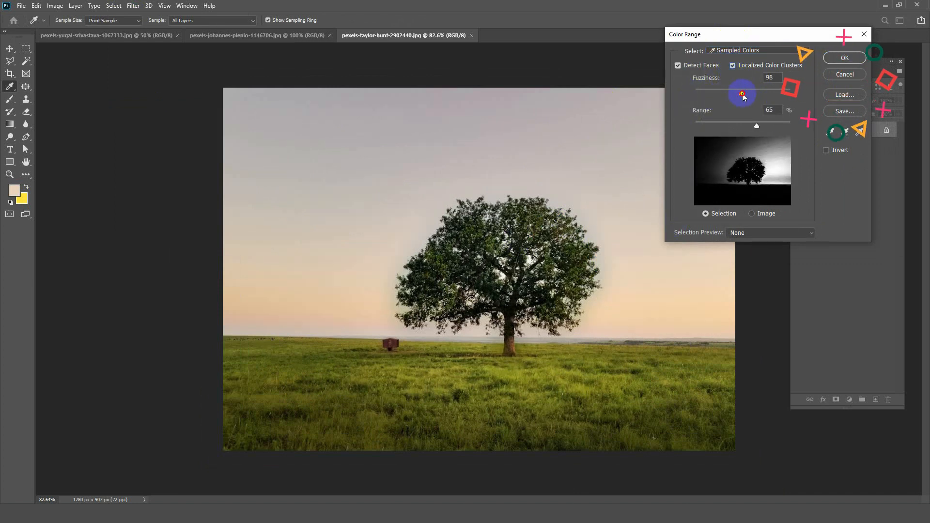
pyautogui.moveTo(799, 32); pyautogui.dragTo(864, 29)
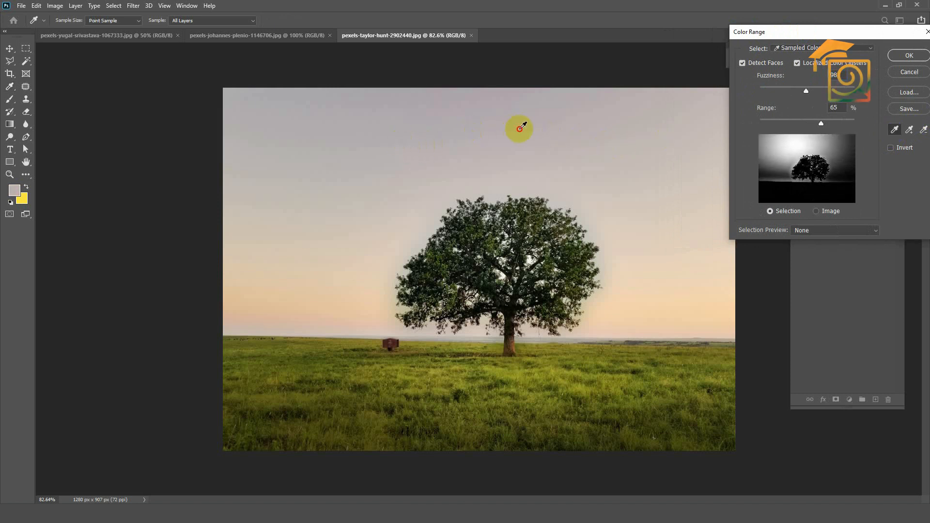
pyautogui.click(505, 133)
pyautogui.moveTo(778, 35); pyautogui.dragTo(718, 43)
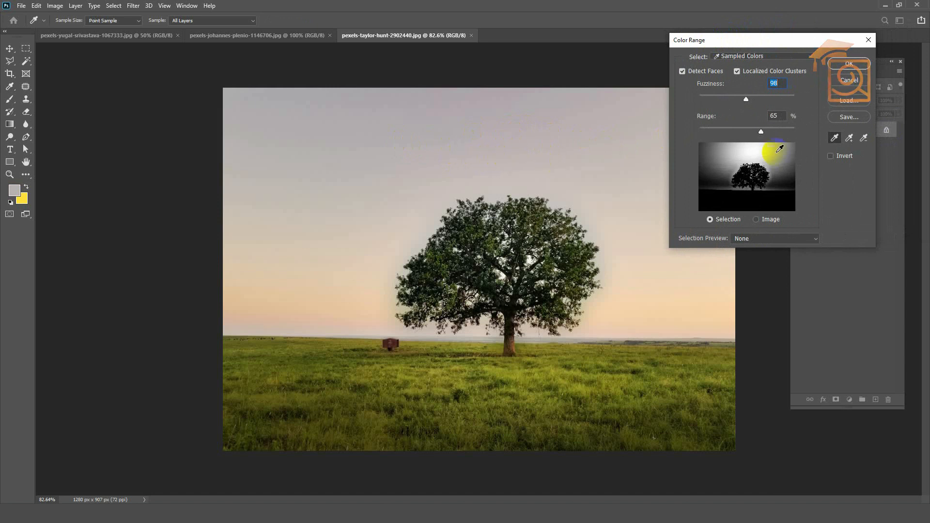
# - Add the rest of the sky on both sides of the tree, down to the horizon, to the color sample
pyautogui.moveTo(629, 247)
pyautogui.mouseDown()
pyautogui.moveTo(638, 276)
pyautogui.moveTo(623, 149)
pyautogui.mouseUp()
pyautogui.moveTo(715, 43); pyautogui.dragTo(832, 47)
pyautogui.moveTo(733, 98); pyautogui.dragTo(707, 149)
pyautogui.moveTo(642, 130)
pyautogui.mouseDown()
pyautogui.moveTo(504, 108)
pyautogui.moveTo(432, 110)
pyautogui.moveTo(289, 164)
pyautogui.moveTo(277, 251)
pyautogui.moveTo(269, 189)
pyautogui.mouseUp()
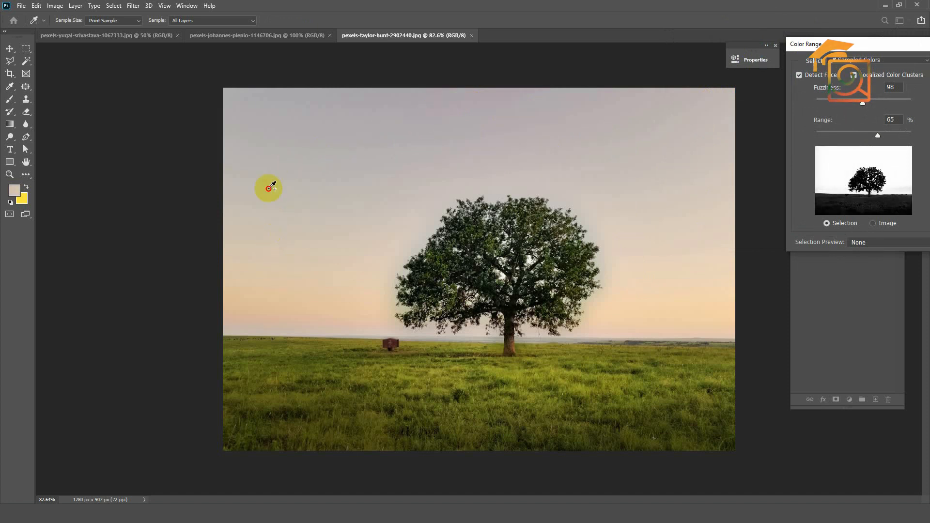
pyautogui.moveTo(603, 111)
pyautogui.mouseDown()
pyautogui.moveTo(649, 255)
pyautogui.moveTo(641, 302)
pyautogui.mouseUp()
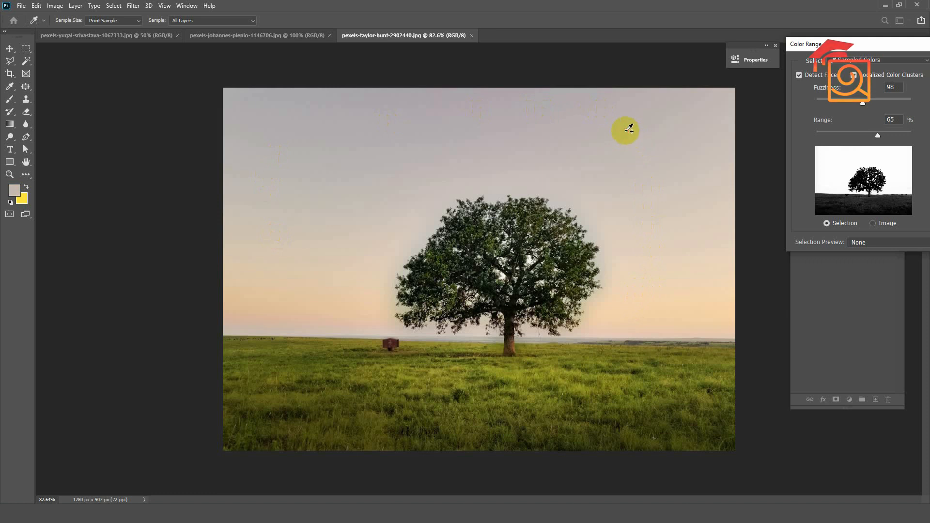
# - Refine the sampled sky colors along the horizon and subtract the grass field from the sample
pyautogui.moveTo(867, 57); pyautogui.dragTo(731, 35)
pyautogui.click(727, 190)
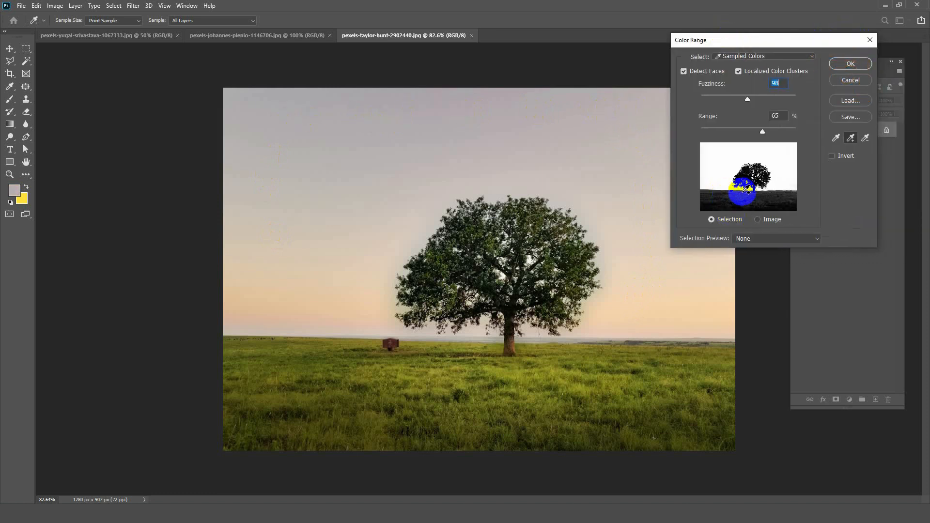
pyautogui.moveTo(730, 190); pyautogui.dragTo(781, 197)
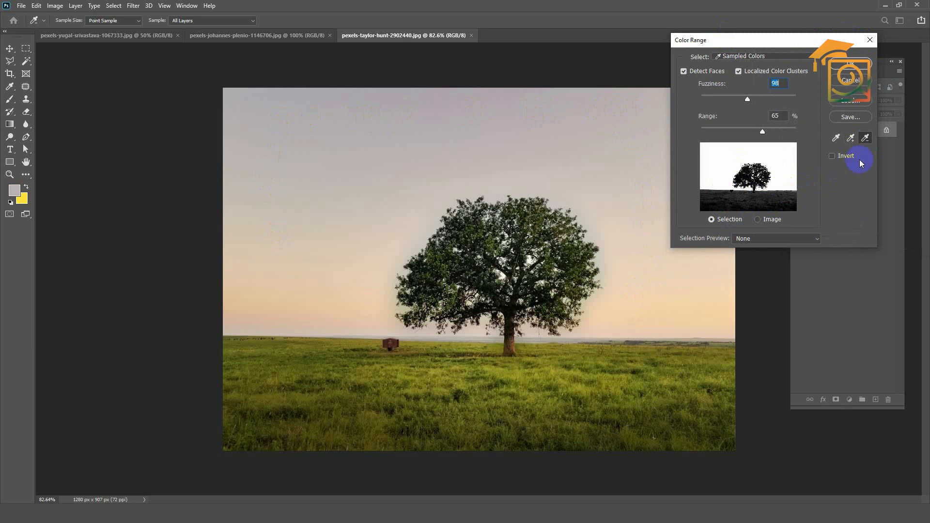
pyautogui.click(745, 202)
pyautogui.moveTo(759, 199); pyautogui.dragTo(747, 194)
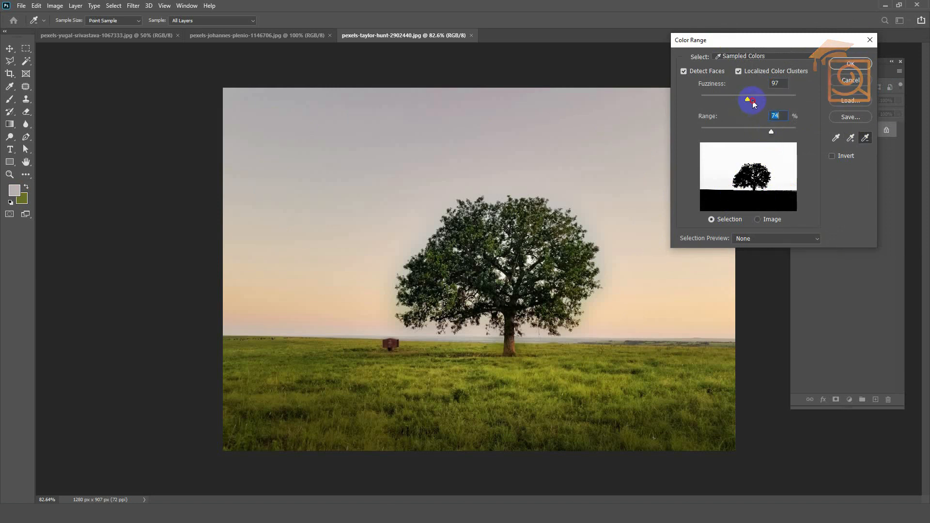
# - Set Fuzziness to 57 and apply the Color Range selection of the sky around the tree
pyautogui.moveTo(760, 101); pyautogui.dragTo(732, 101)
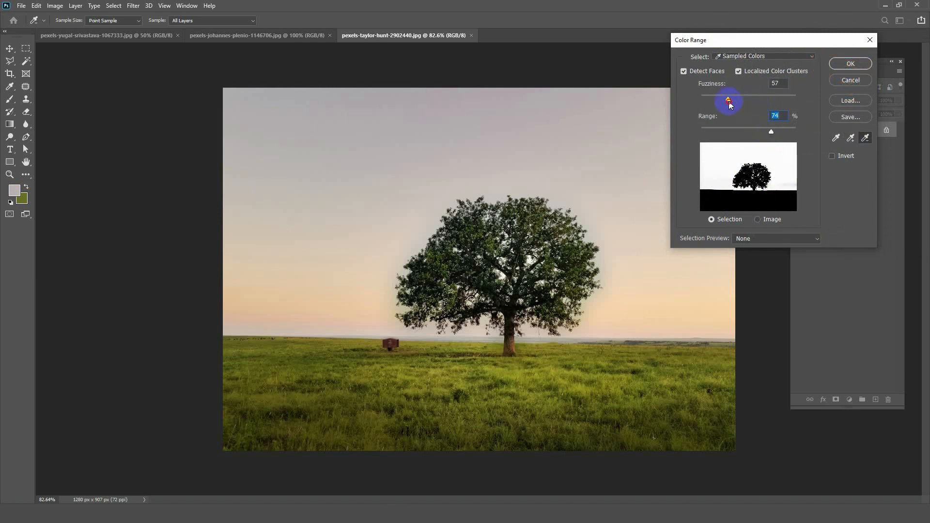
pyautogui.click(850, 63)
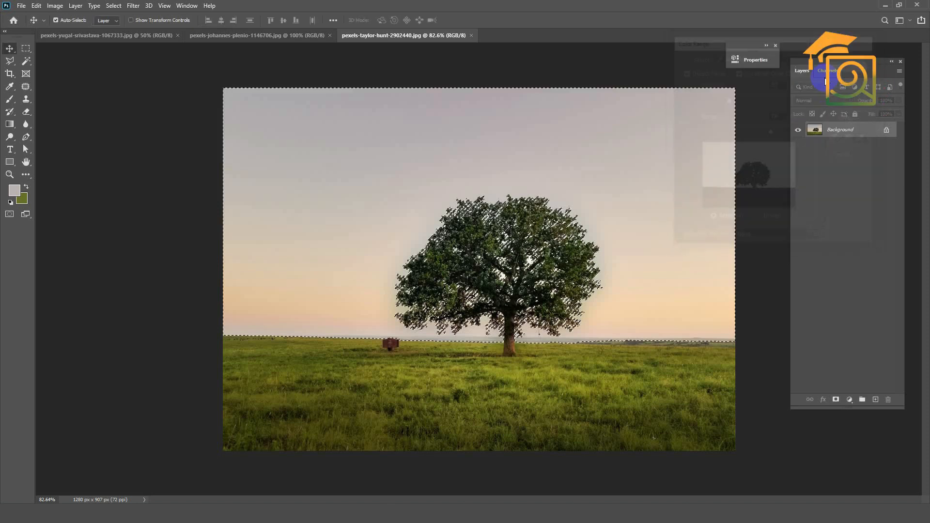
pyautogui.scroll(3, 512, 306)
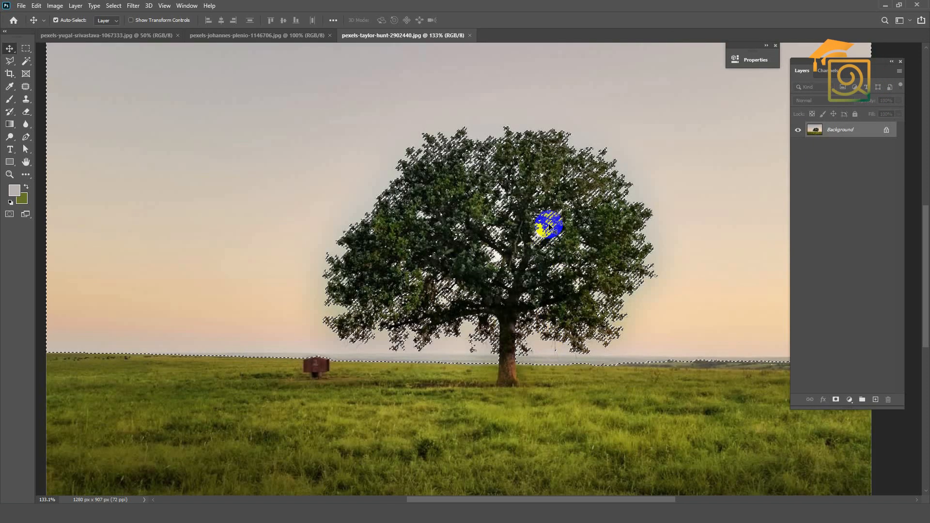
pyautogui.scroll(-3, 432, 191)
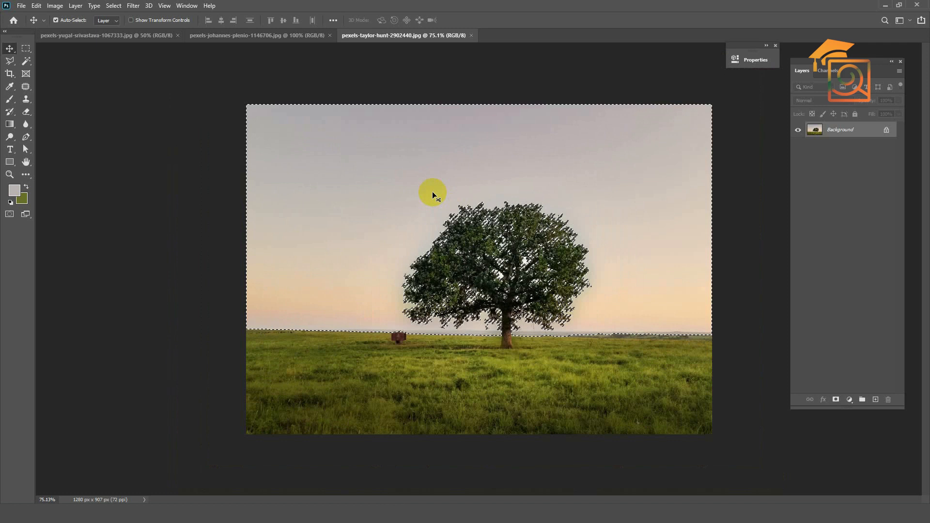
# - Add a layer mask from the sky selection and invert it to hide the sky and keep the tree and grass
pyautogui.click(835, 400)
pyautogui.click(839, 129)
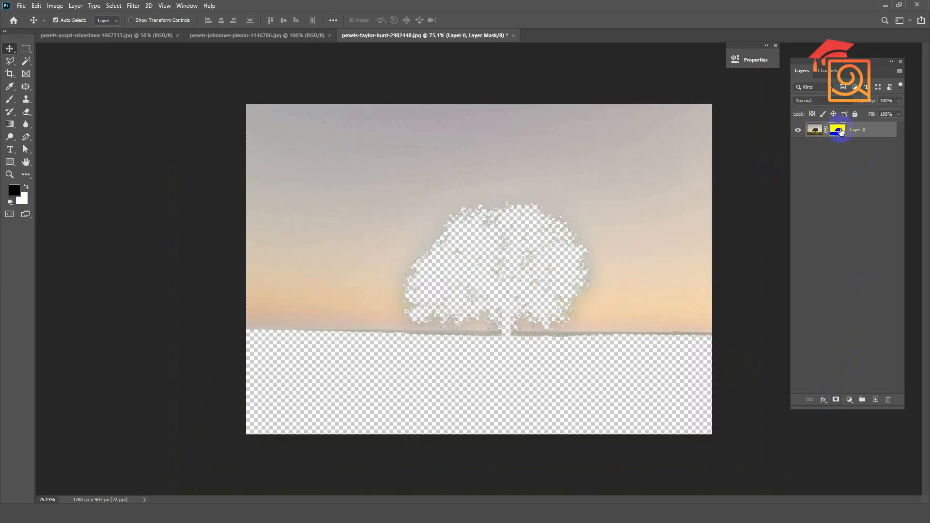
pyautogui.hotkey('ctrl', 'i')
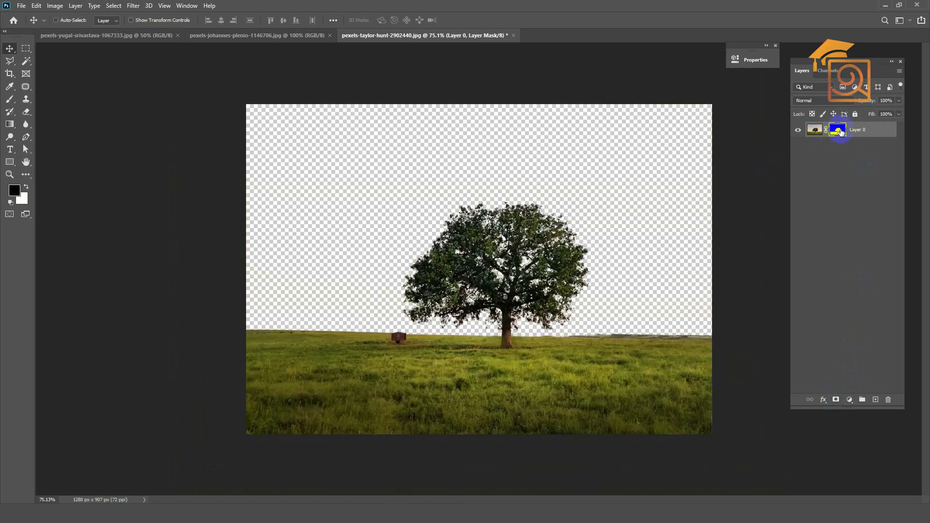
pyautogui.scroll(-3, 365, 225)
pyautogui.scroll(2, 601, 300)
pyautogui.scroll(3, 602, 301)
pyautogui.scroll(1, 347, 173)
pyautogui.scroll(-4, 307, 167)
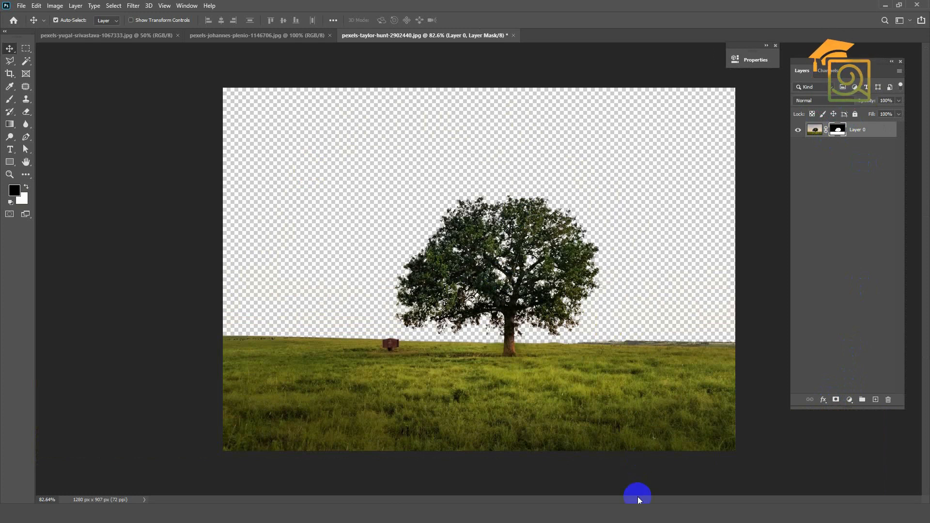
# - Place the sunset sky image into the tree document and enlarge it to about 1628 × 915 px to cover the canvas
pyautogui.click(632, 511)
pyautogui.keyDown('ctrl'); pyautogui.click(577, 80); pyautogui.keyUp('ctrl')
pyautogui.moveTo(581, 82); pyautogui.dragTo(472, 325)
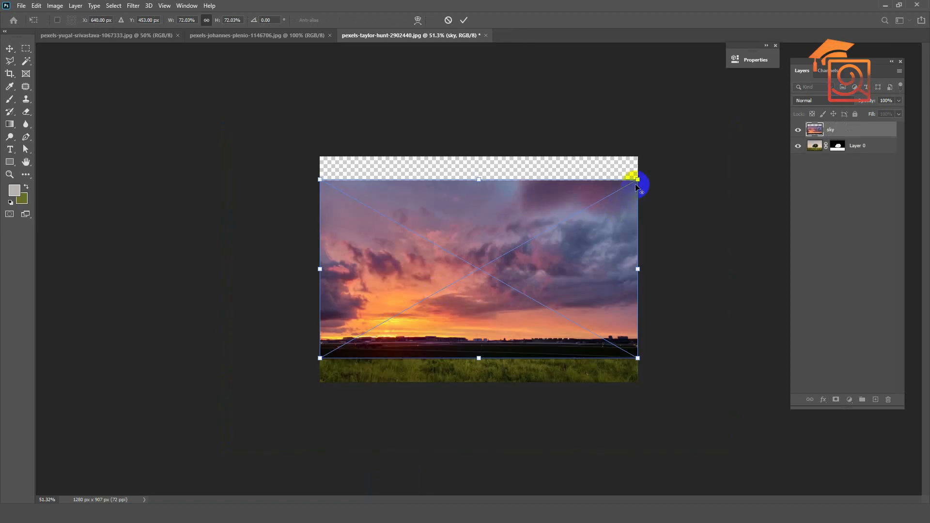
pyautogui.moveTo(636, 183); pyautogui.dragTo(681, 158)
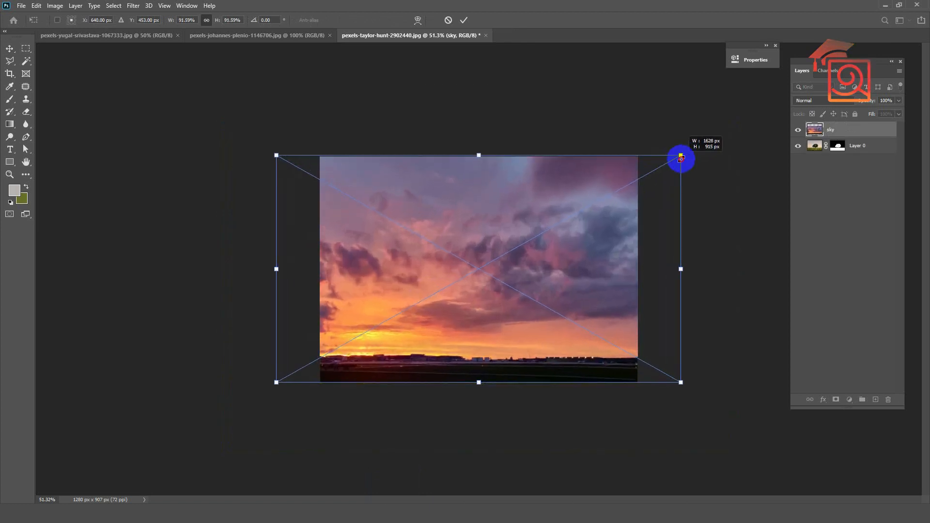
pyautogui.press('Return')
# - Move the sky layer below the masked tree layer and shift the sky up until its horizon meets the grass
pyautogui.moveTo(825, 135); pyautogui.dragTo(825, 171)
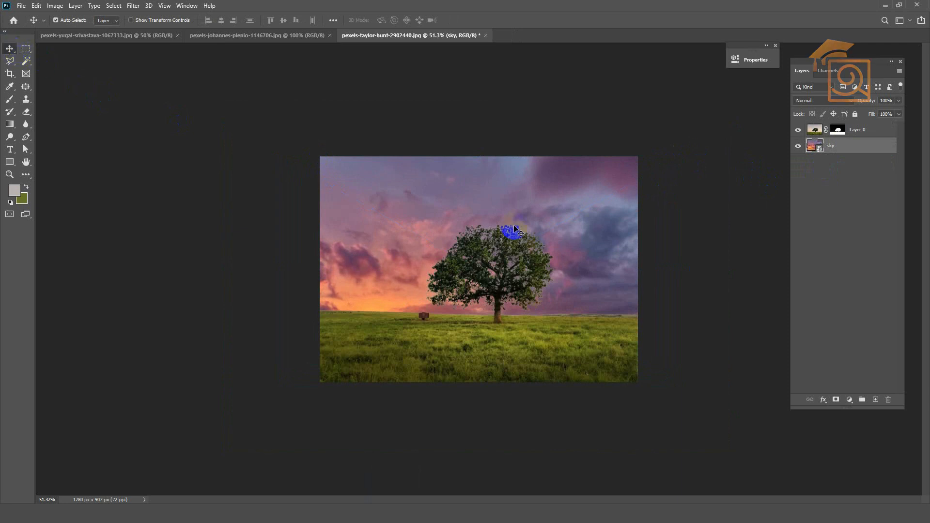
pyautogui.moveTo(584, 256); pyautogui.dragTo(584, 205)
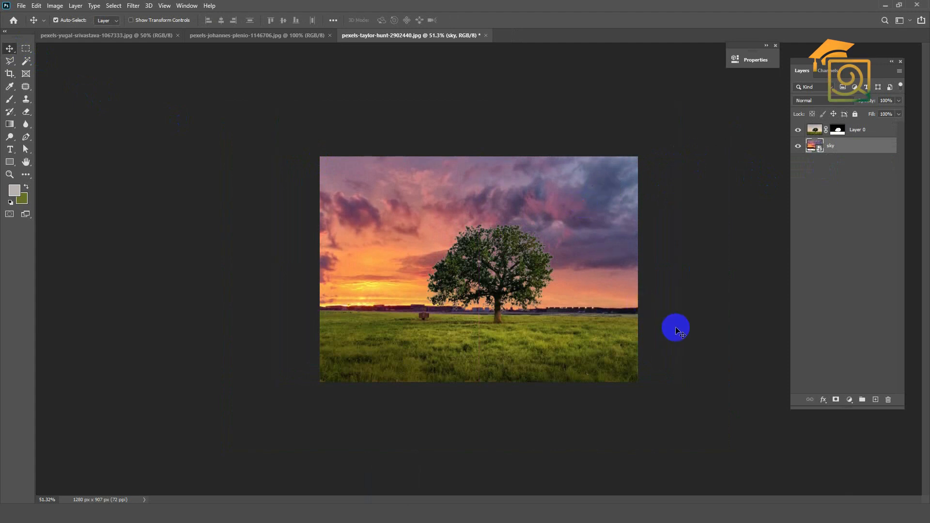
pyautogui.scroll(2, 676, 333)
pyautogui.scroll(2, 677, 333)
pyautogui.scroll(-2, 333, 262)
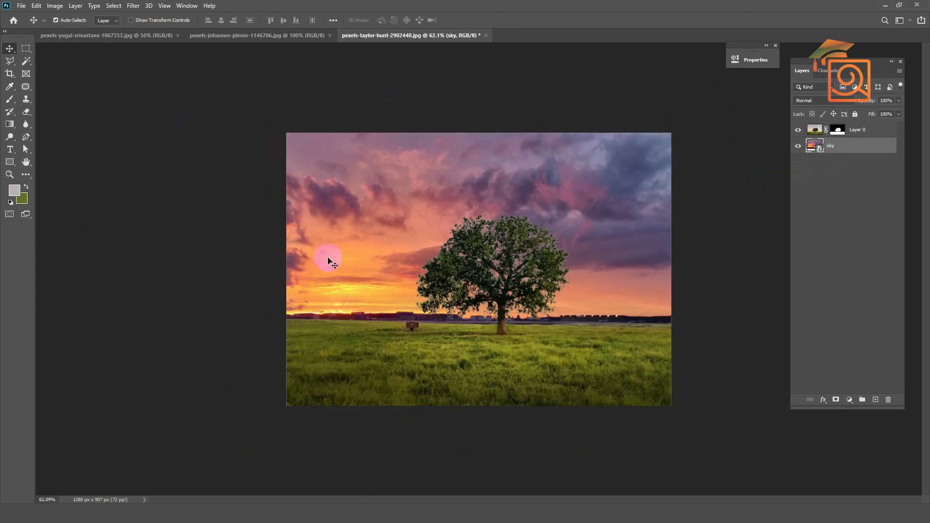
# - Switch to the photo of the leafy tree on the grassy bank, start Color Range and sample the sky above the tree
pyautogui.click(117, 36)
pyautogui.scroll(-2, 425, 201)
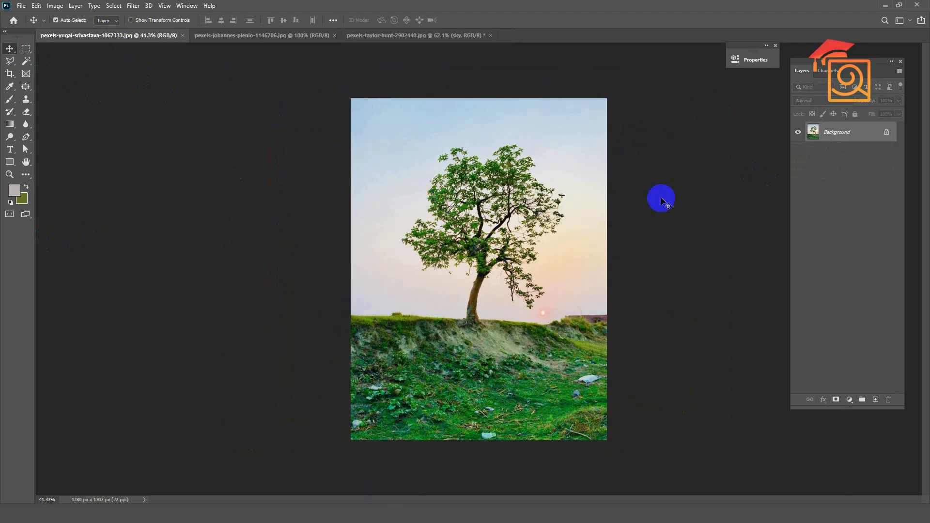
pyautogui.click(114, 5)
pyautogui.click(131, 100)
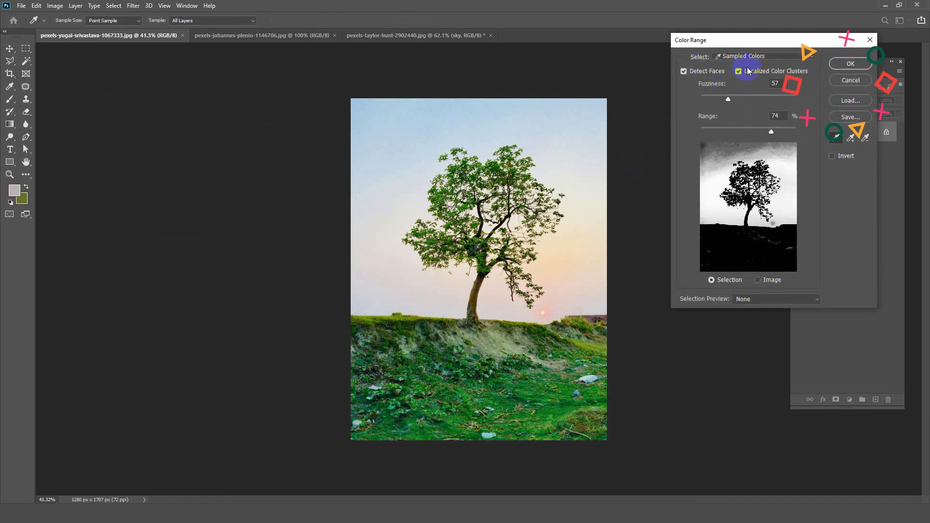
pyautogui.click(571, 138)
pyautogui.click(454, 123)
pyautogui.click(532, 137)
pyautogui.click(554, 146)
pyautogui.click(534, 139)
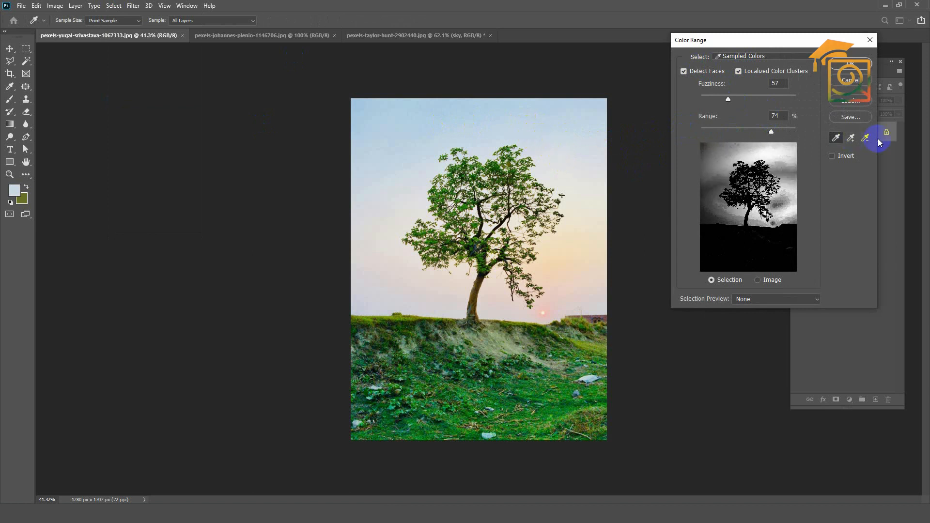
# - Add the sky on both sides of the leafy tree, down to the sunlit area, to the color sample
pyautogui.click(851, 139)
pyautogui.moveTo(401, 131)
pyautogui.mouseDown()
pyautogui.moveTo(362, 155)
pyautogui.moveTo(376, 253)
pyautogui.mouseUp()
pyautogui.moveTo(560, 285)
pyautogui.mouseDown()
pyautogui.moveTo(579, 268)
pyautogui.moveTo(590, 236)
pyautogui.moveTo(592, 254)
pyautogui.mouseUp()
pyautogui.moveTo(555, 294)
pyautogui.mouseDown()
pyautogui.moveTo(599, 299)
pyautogui.moveTo(560, 292)
pyautogui.moveTo(549, 256)
pyautogui.moveTo(562, 270)
pyautogui.moveTo(601, 262)
pyautogui.mouseUp()
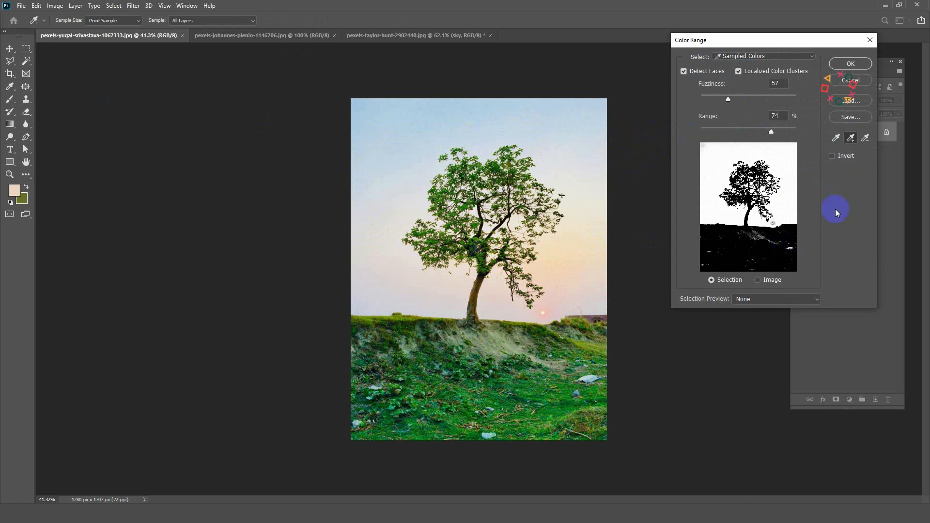
# - Subtract the green bank from the sample, readjust the sample near the horizon, and set Range to 85% and Fuzziness to 34
pyautogui.click(865, 138)
pyautogui.moveTo(591, 378)
pyautogui.mouseDown()
pyautogui.moveTo(546, 370)
pyautogui.moveTo(452, 388)
pyautogui.moveTo(398, 386)
pyautogui.moveTo(509, 379)
pyautogui.mouseUp()
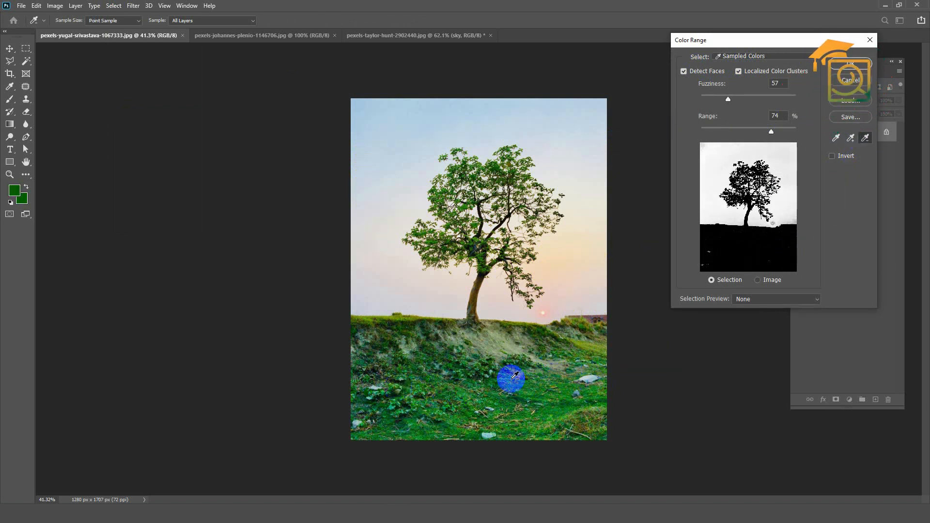
pyautogui.click(590, 301)
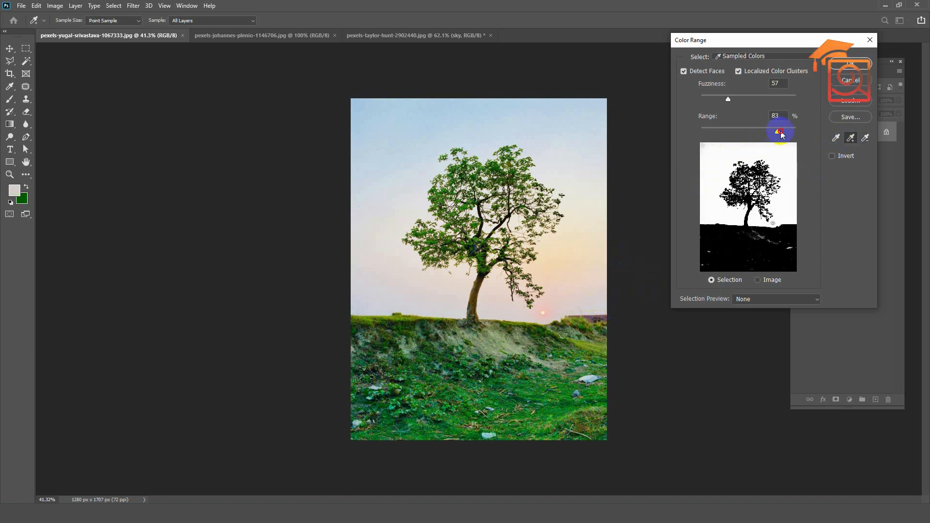
pyautogui.moveTo(747, 103); pyautogui.dragTo(718, 106)
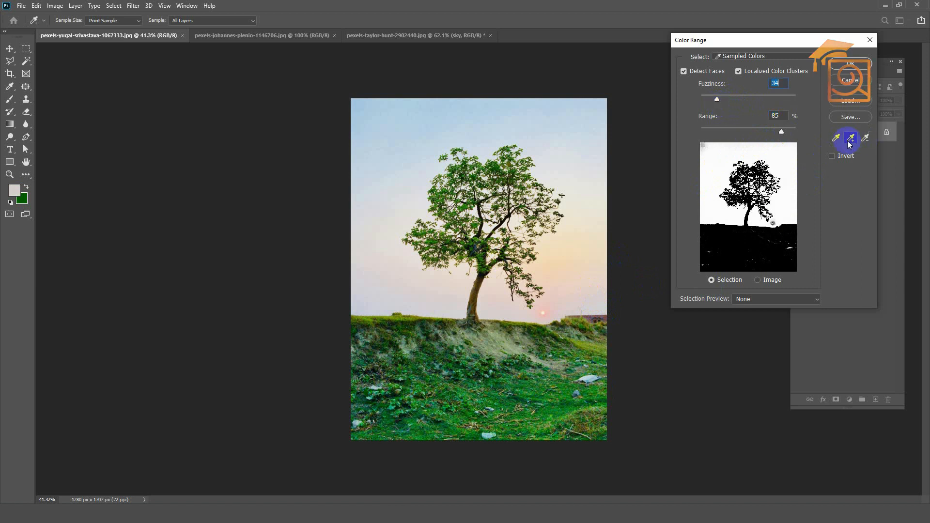
# - Resample the sky from its upper-left corner and add the rest of the sky to the sample
pyautogui.click(359, 109)
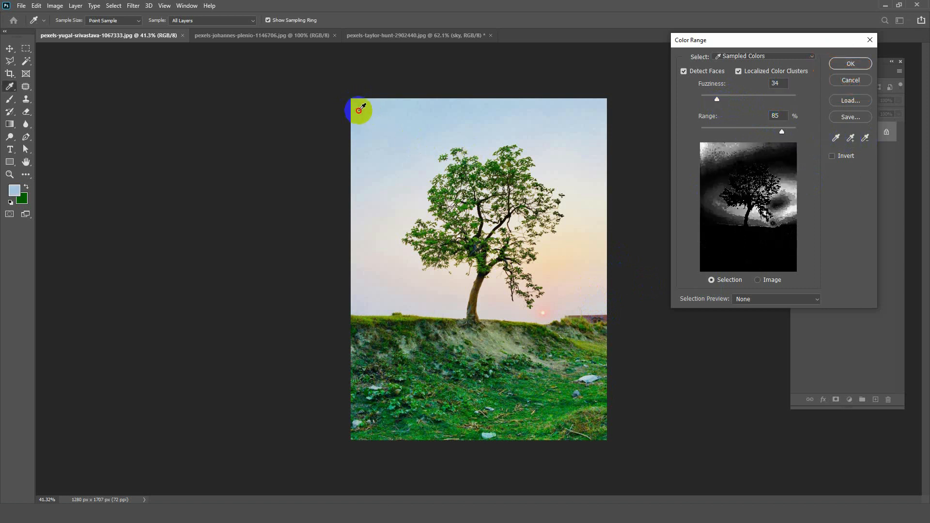
pyautogui.click(851, 138)
pyautogui.moveTo(354, 103)
pyautogui.mouseDown()
pyautogui.moveTo(356, 113)
pyautogui.moveTo(350, 100)
pyautogui.moveTo(490, 102)
pyautogui.mouseUp()
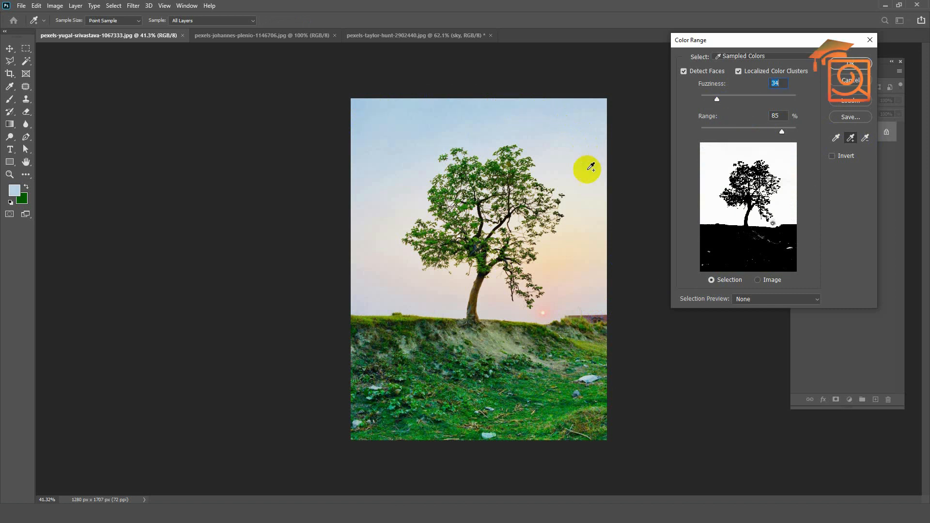
# - Apply the Color Range selection, turn it into a layer mask and invert the mask to hide the sky
pyautogui.click(852, 68)
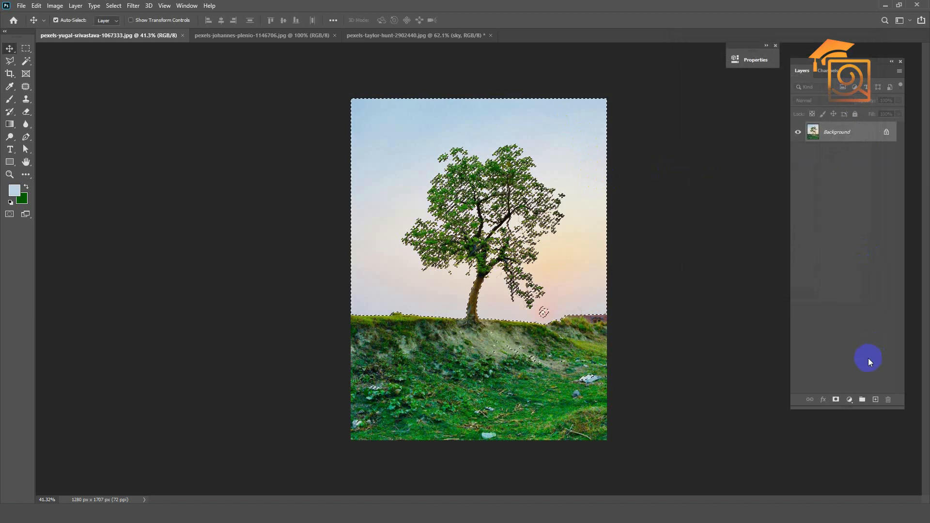
pyautogui.click(835, 400)
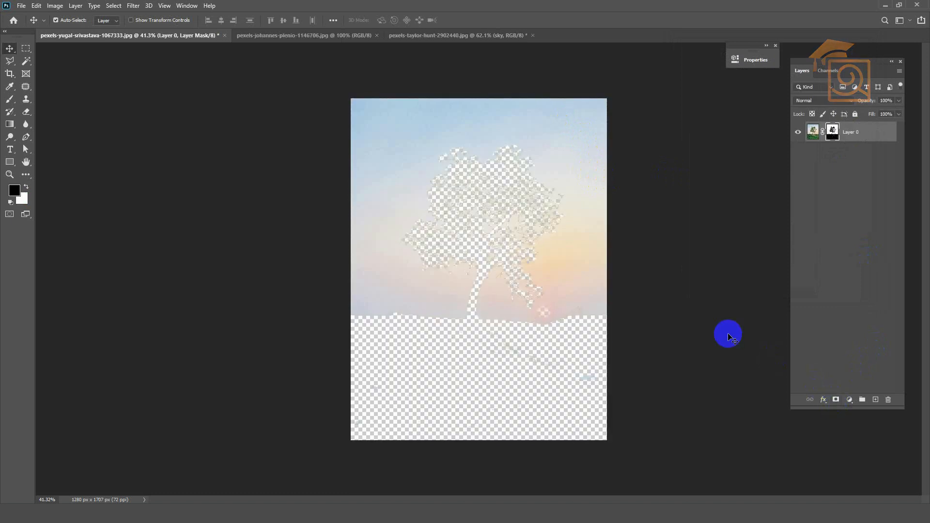
pyautogui.hotkey('ctrl', 'i')
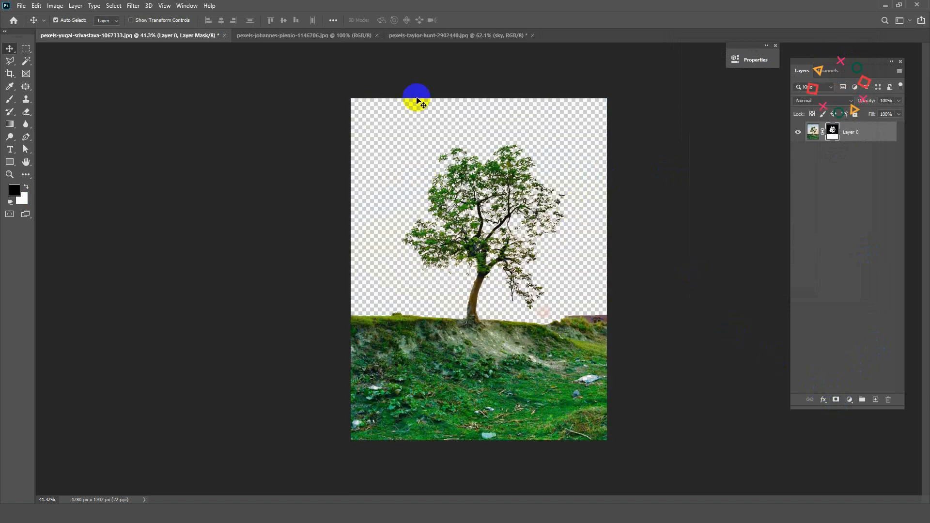
# - Place the sunset sky image into the leafy tree document and enlarge it to fill the sky area
pyautogui.click(637, 503)
pyautogui.moveTo(591, 77); pyautogui.dragTo(468, 242)
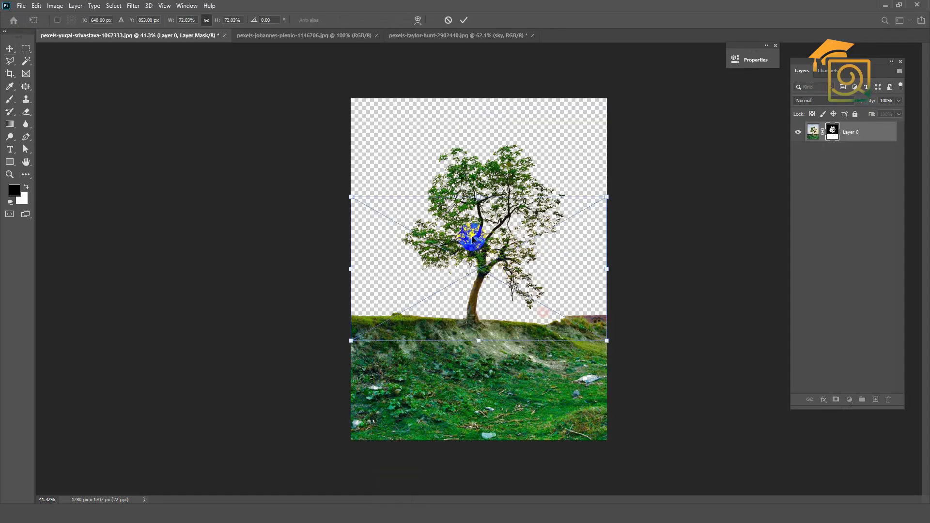
pyautogui.moveTo(576, 217); pyautogui.dragTo(588, 190)
pyautogui.press('Return')
# - Move the sky layer below the masked leafy tree layer and shift the sky up behind the tree
pyautogui.moveTo(860, 140); pyautogui.dragTo(858, 179)
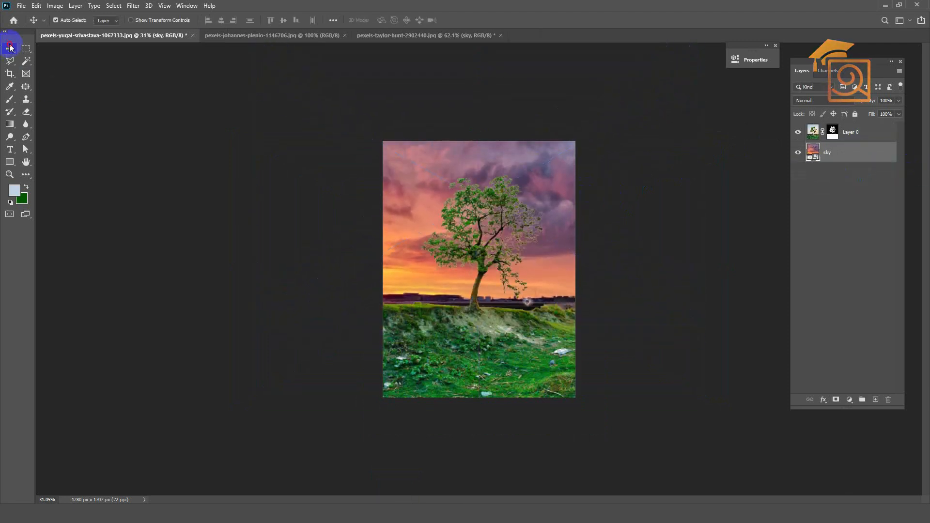
pyautogui.moveTo(566, 263); pyautogui.dragTo(565, 256)
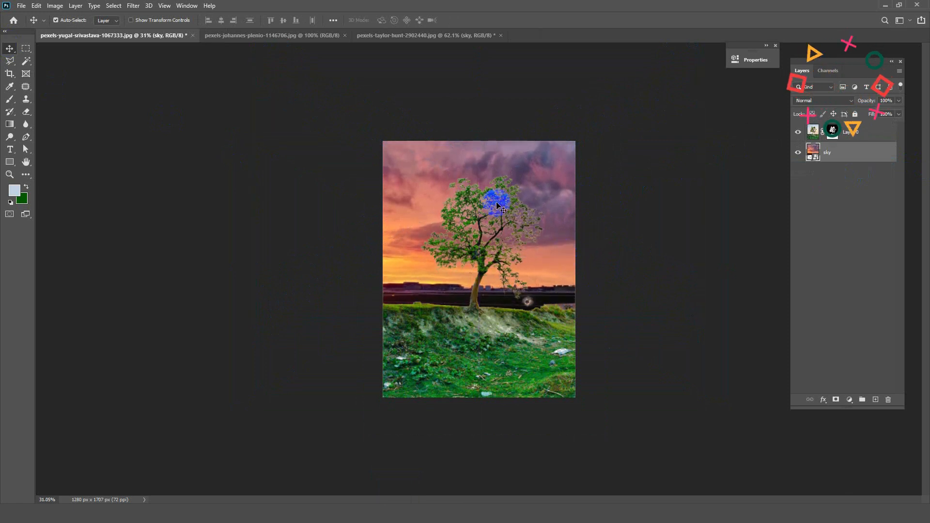
pyautogui.hotkey('ctrl', '+')
pyautogui.hotkey('ctrl', '+')
pyautogui.scroll(1, 544, 275)
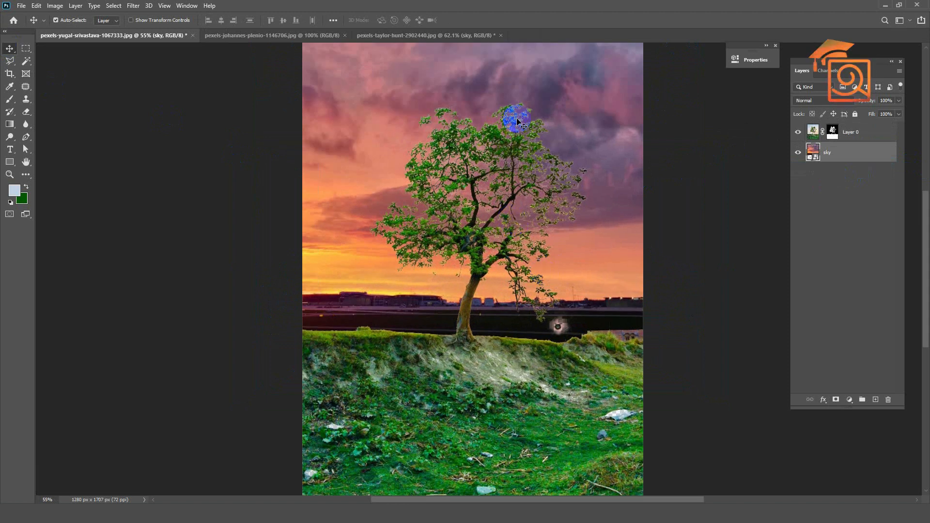
pyautogui.scroll(-1, 517, 121)
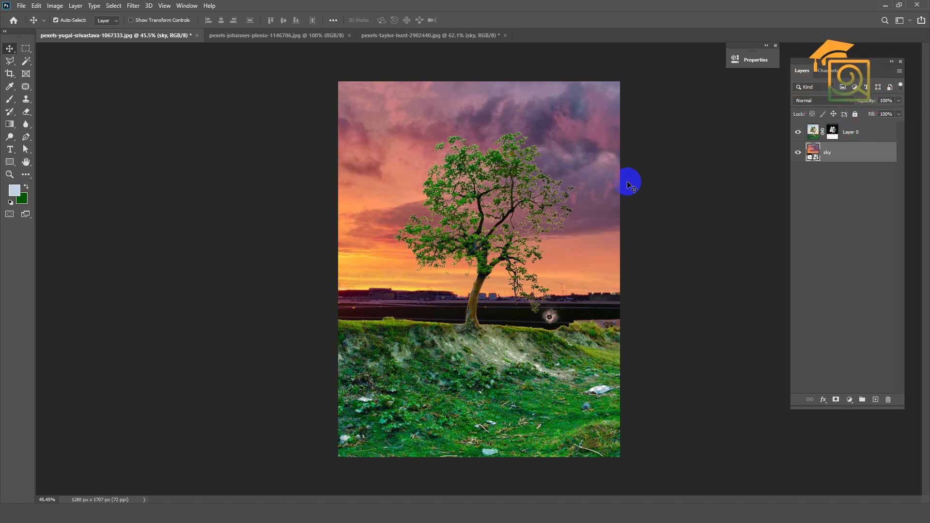
# - Start Color Range on the bare tree photo with Localized Color Clusters enabled, Fuzziness 86 and Range 100%
pyautogui.click(291, 35)
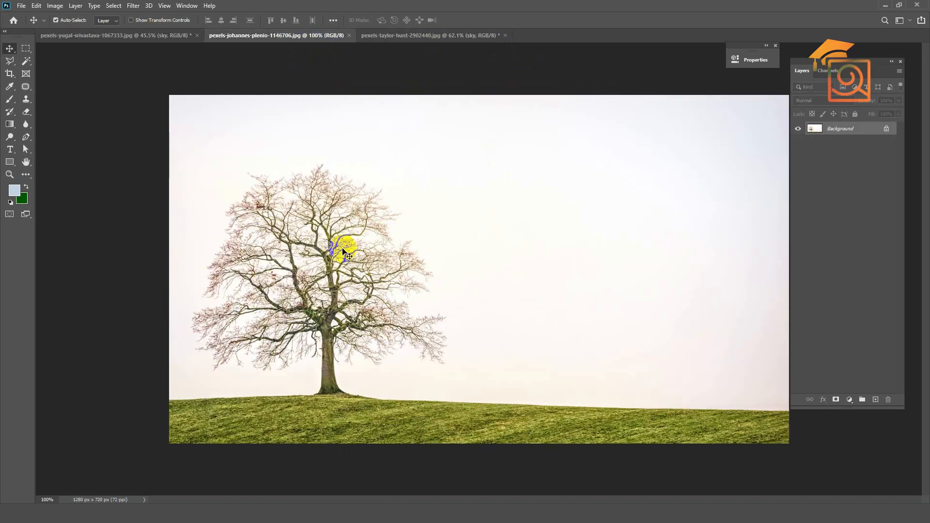
pyautogui.scroll(-2, 255, 141)
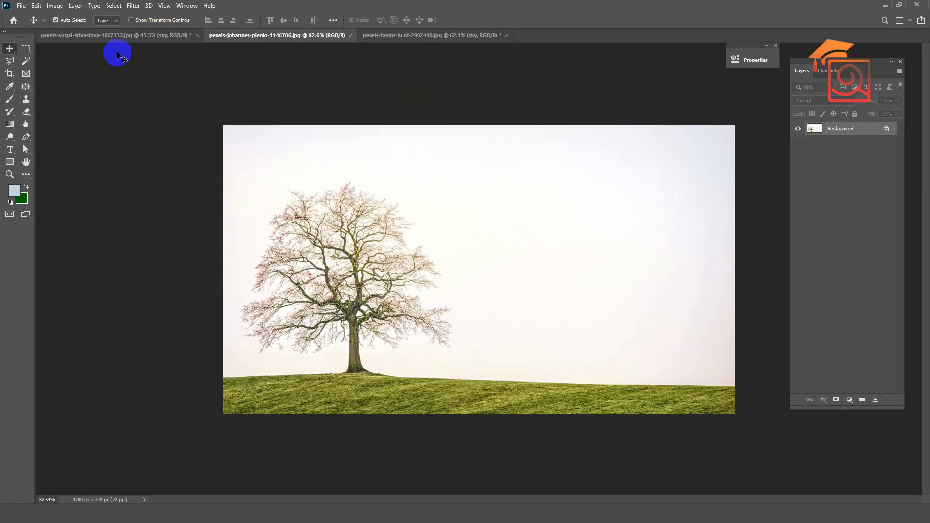
pyautogui.click(113, 6)
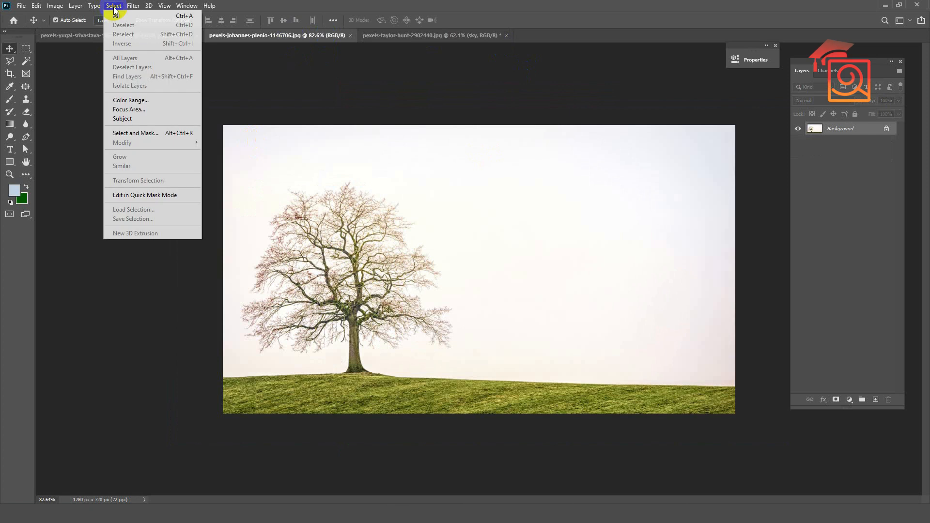
pyautogui.click(142, 99)
pyautogui.click(745, 74)
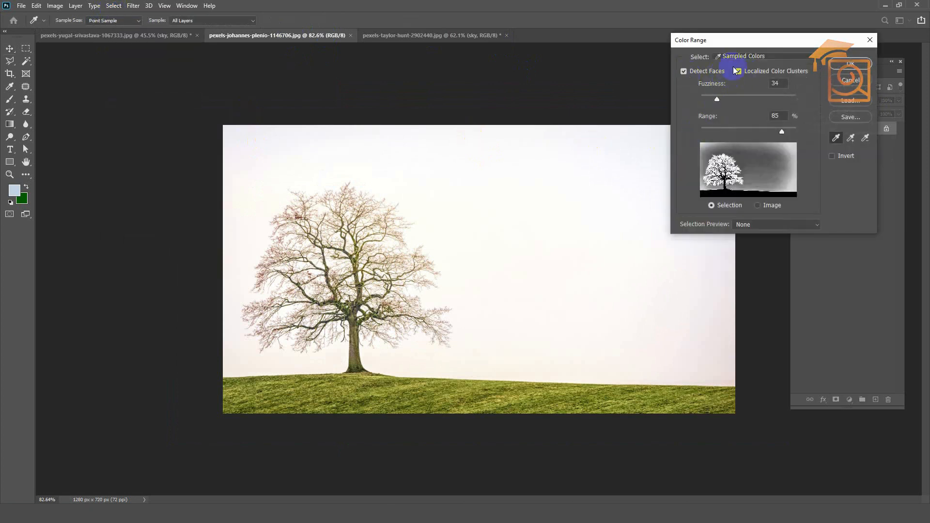
pyautogui.moveTo(720, 99); pyautogui.dragTo(741, 98)
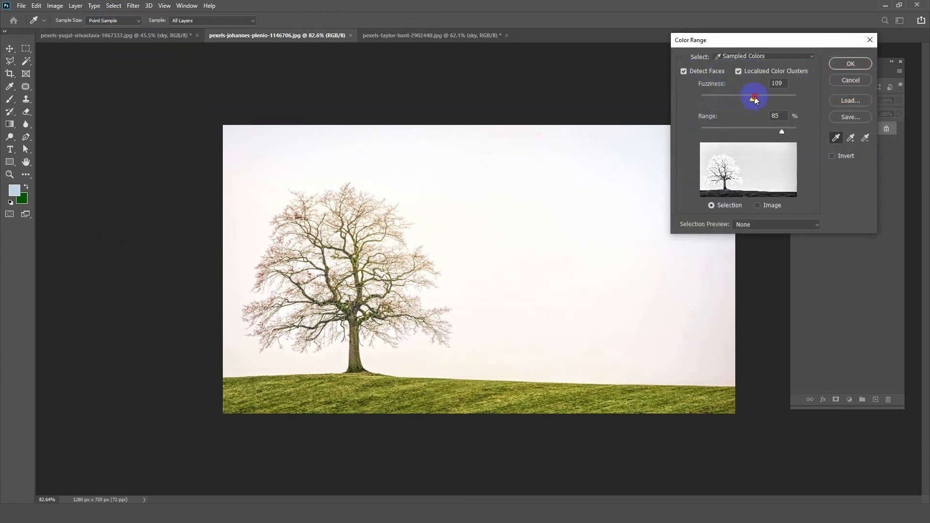
pyautogui.moveTo(794, 139); pyautogui.dragTo(850, 136)
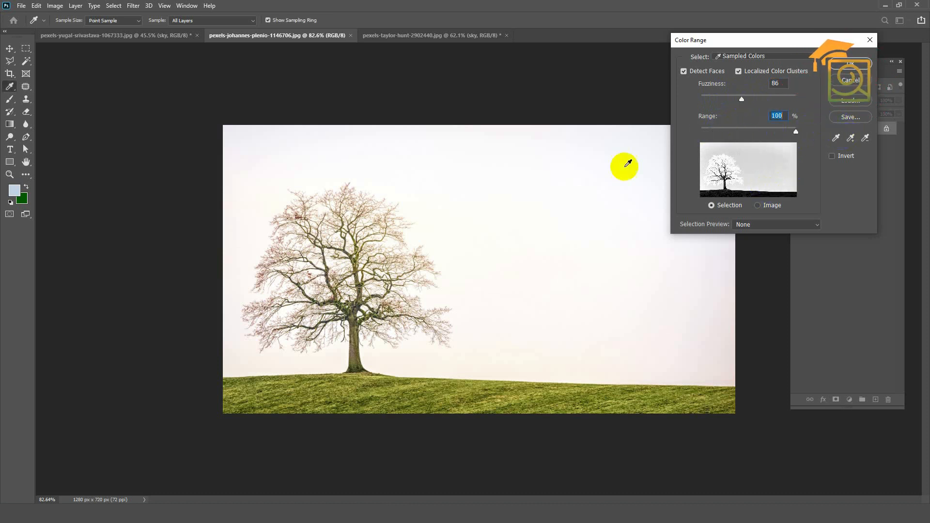
# - Sample the pale sky above the bare tree and add the sky's lower-right and upper-left areas to the sample
pyautogui.click(492, 181)
pyautogui.click(850, 138)
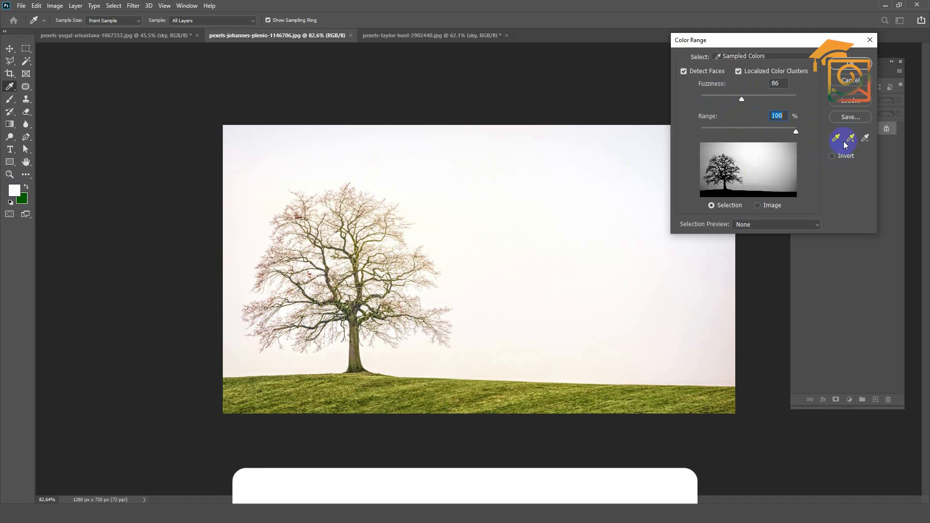
pyautogui.click(652, 311)
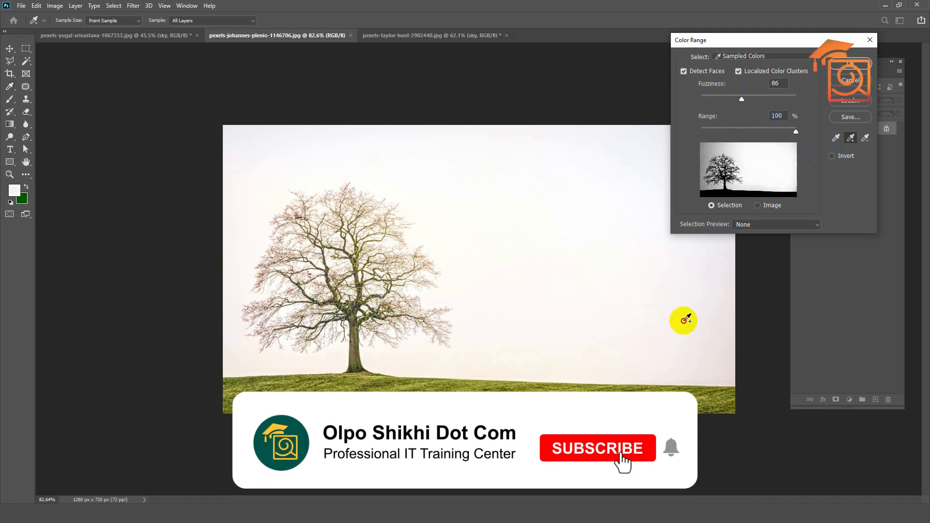
pyautogui.click(261, 178)
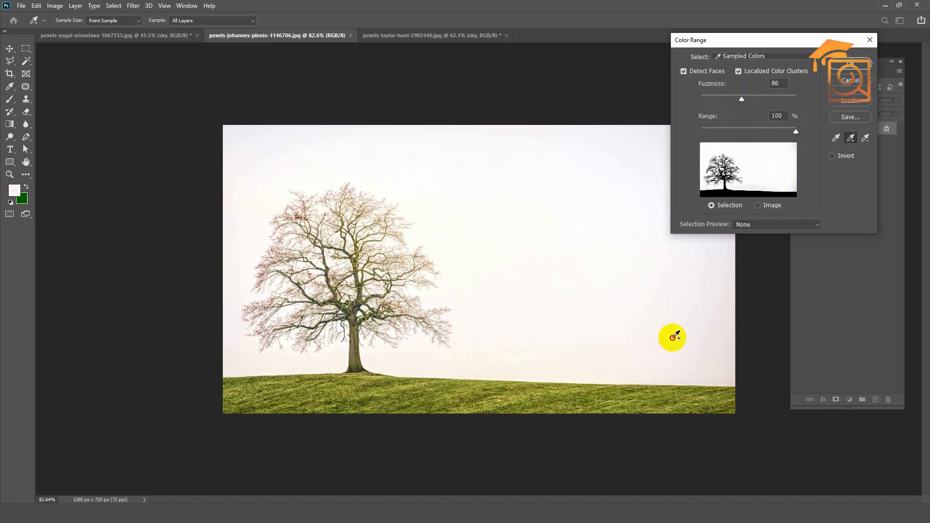
# - Apply the sky selection as a layer mask on the bare tree photo and invert the mask to hide the sky
pyautogui.click(846, 65)
pyautogui.press('v')
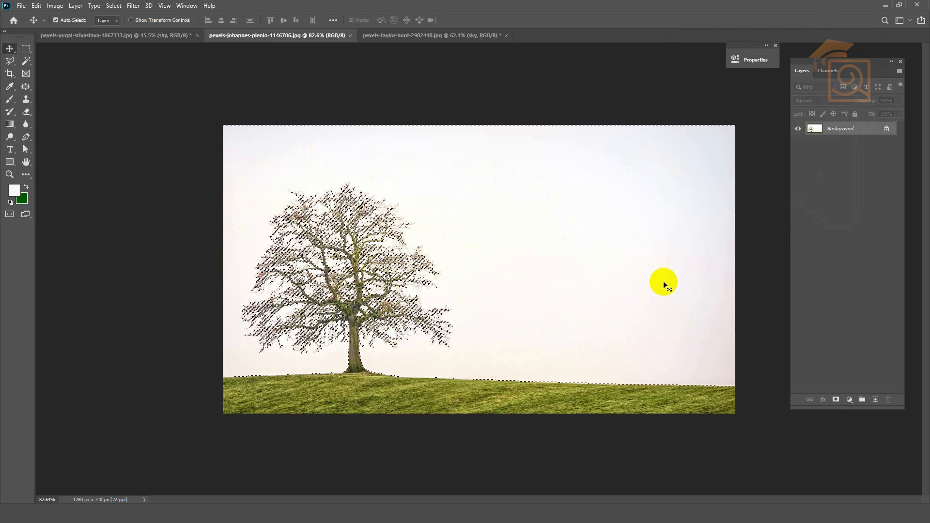
pyautogui.click(836, 399)
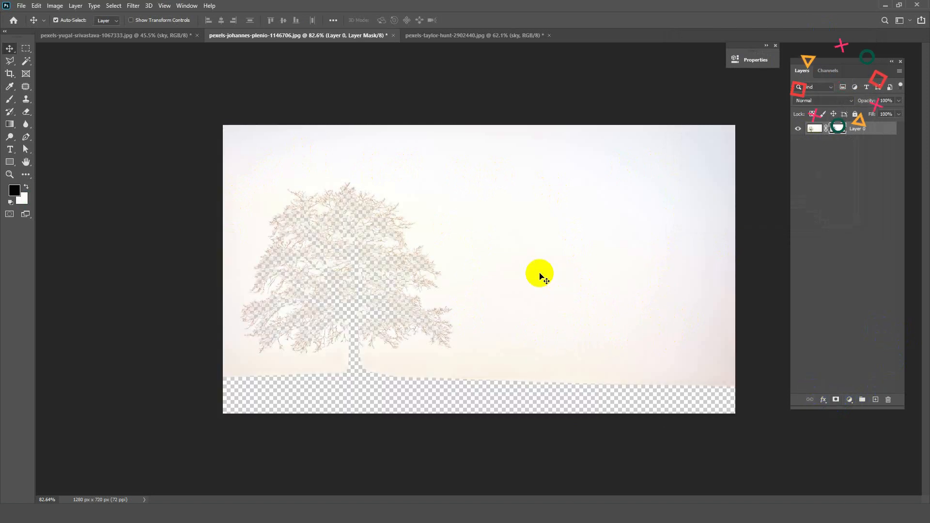
pyautogui.hotkey('ctrl', 'i')
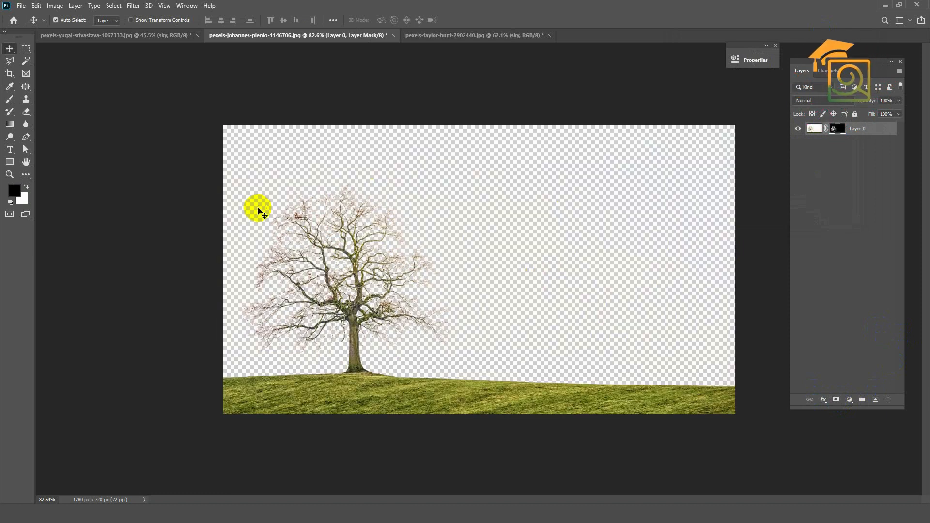
pyautogui.scroll(-2, 425, 296)
pyautogui.scroll(3, 590, 325)
pyautogui.hotkey('ctrl', '1')
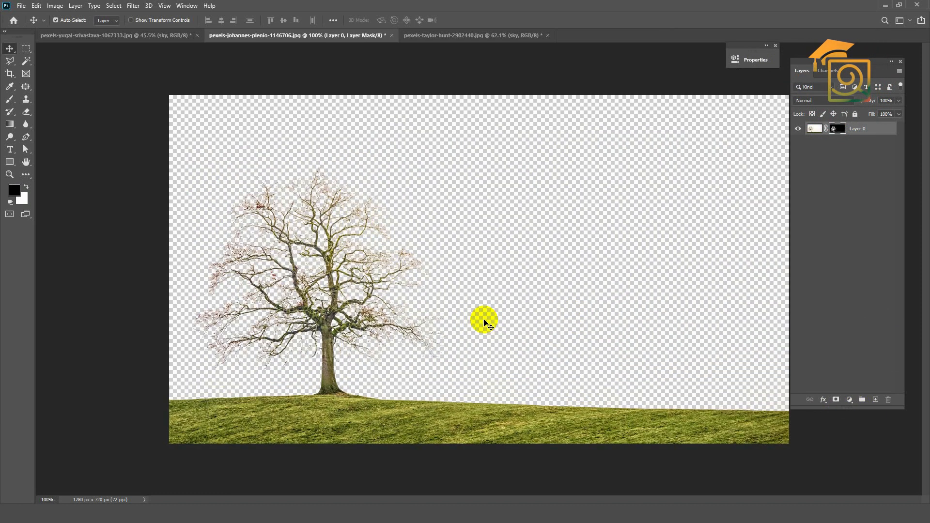